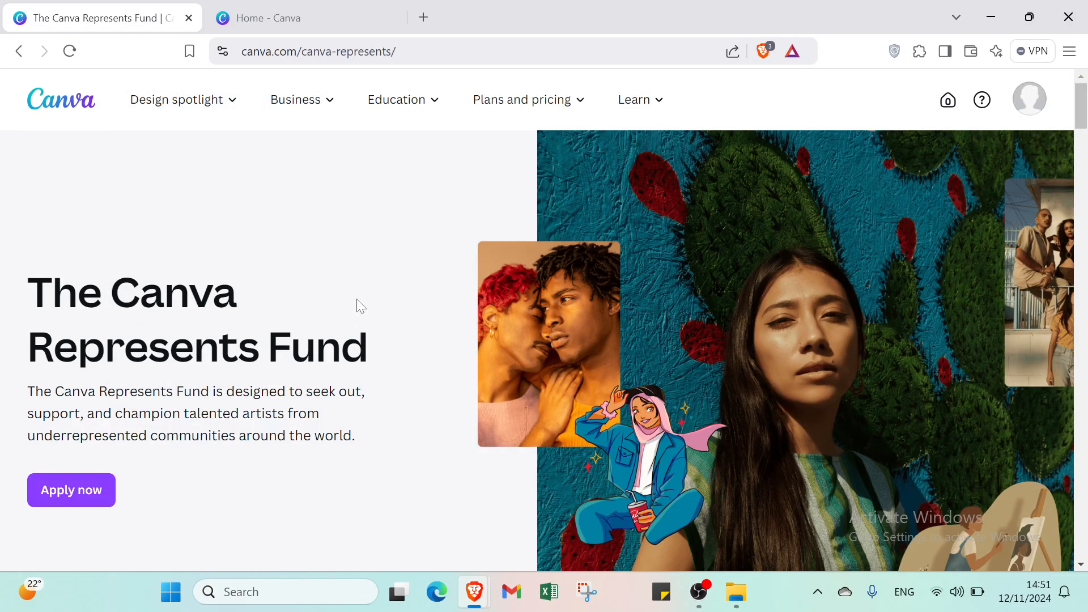
Step: Read through the Canva Represents Fund page and look at the account options
scroll(360, 306, down, 5)
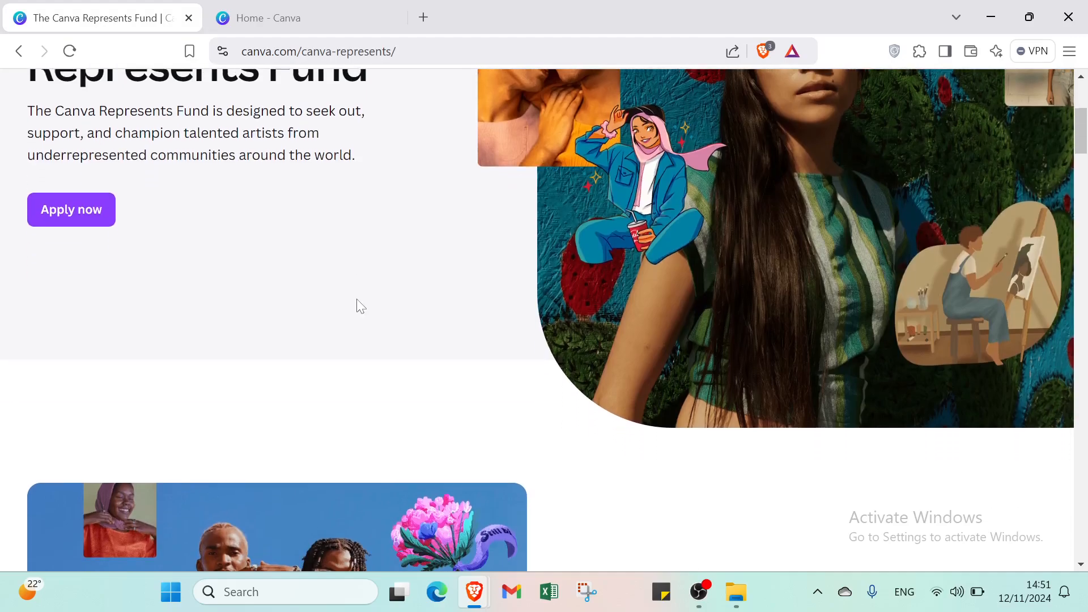
scroll(361, 306, down, 5)
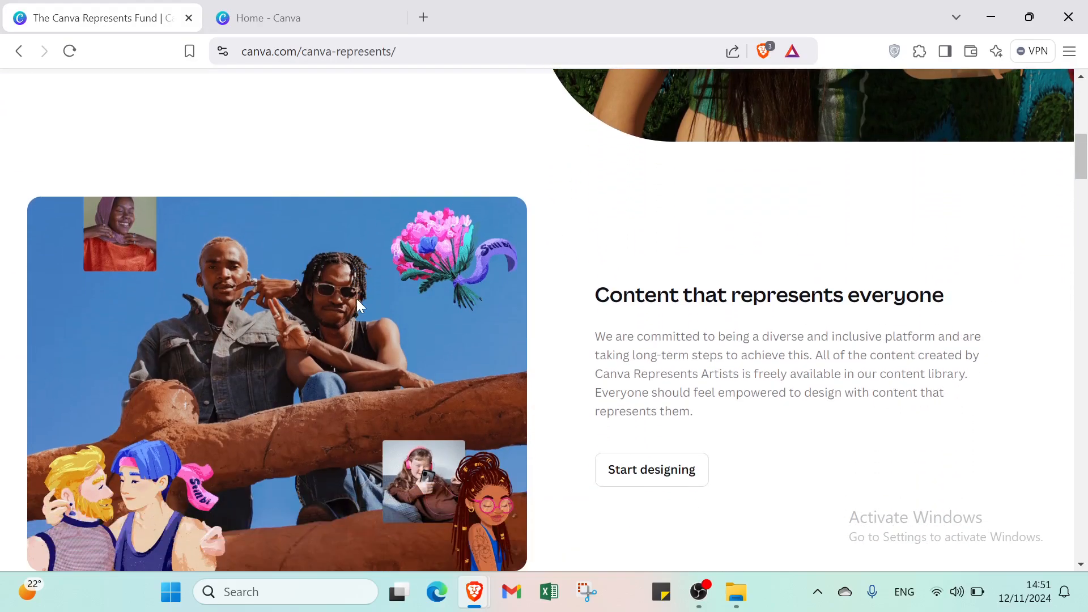
scroll(356, 298, down, 10)
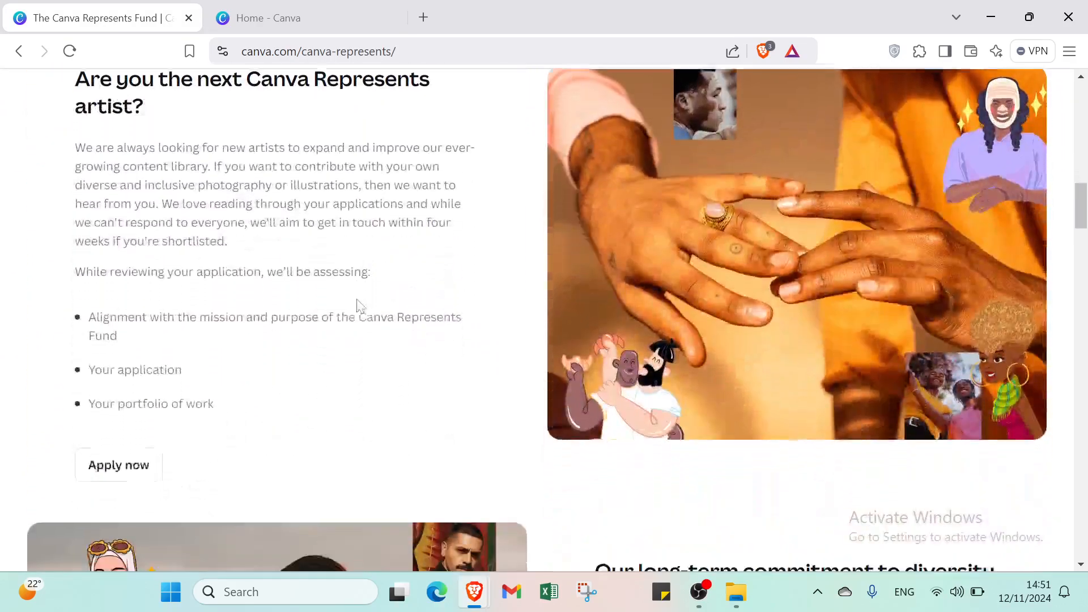
scroll(357, 305, down, 7)
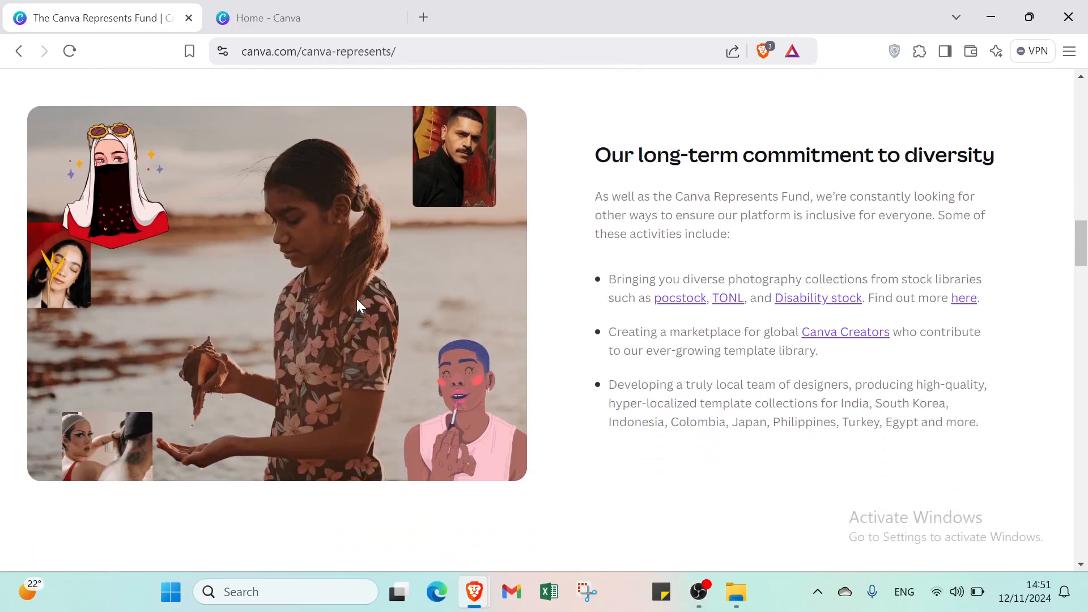
scroll(358, 304, down, 1)
scroll(358, 305, down, 2)
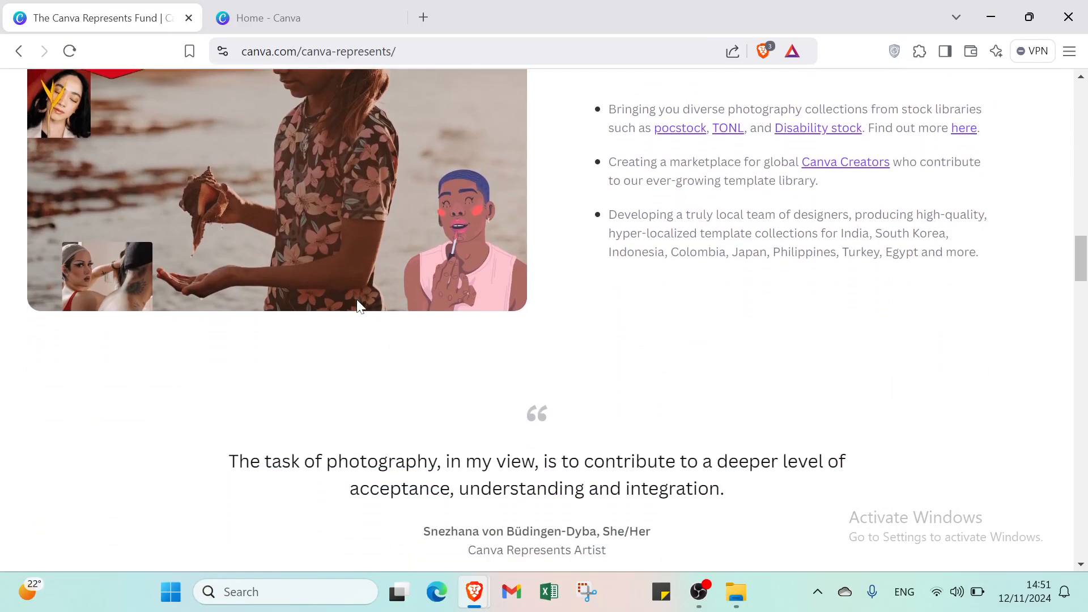
scroll(357, 306, down, 4)
scroll(358, 306, up, 4)
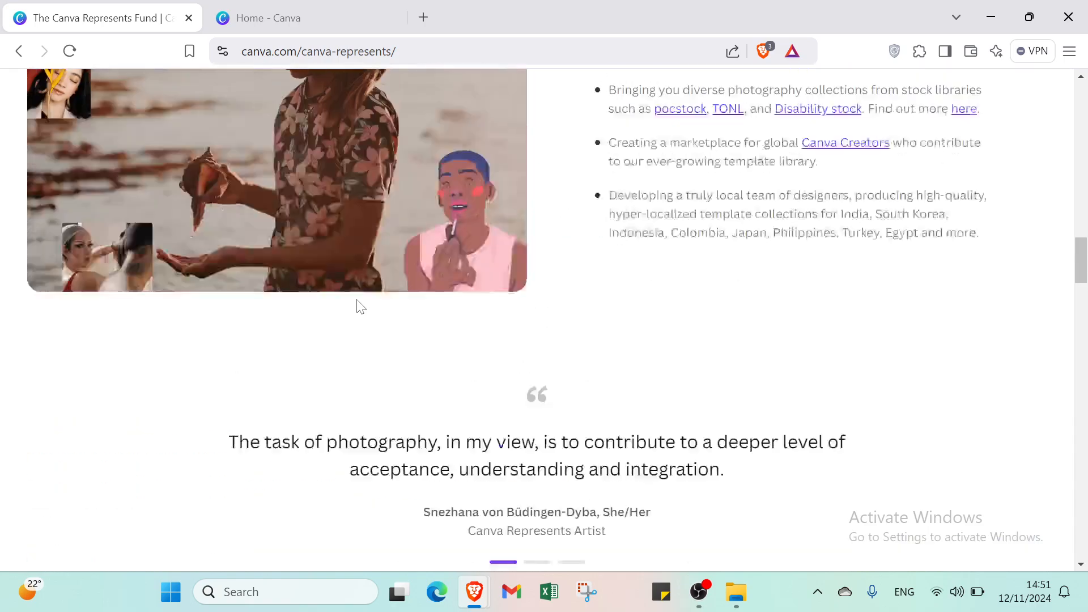
scroll(360, 307, up, 20)
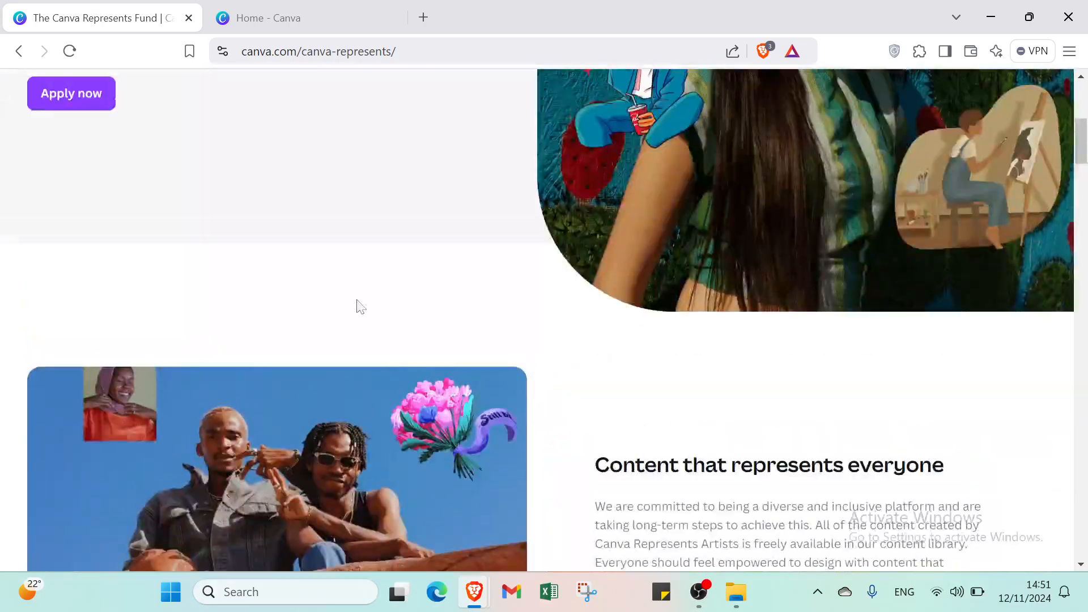
scroll(360, 306, up, 7)
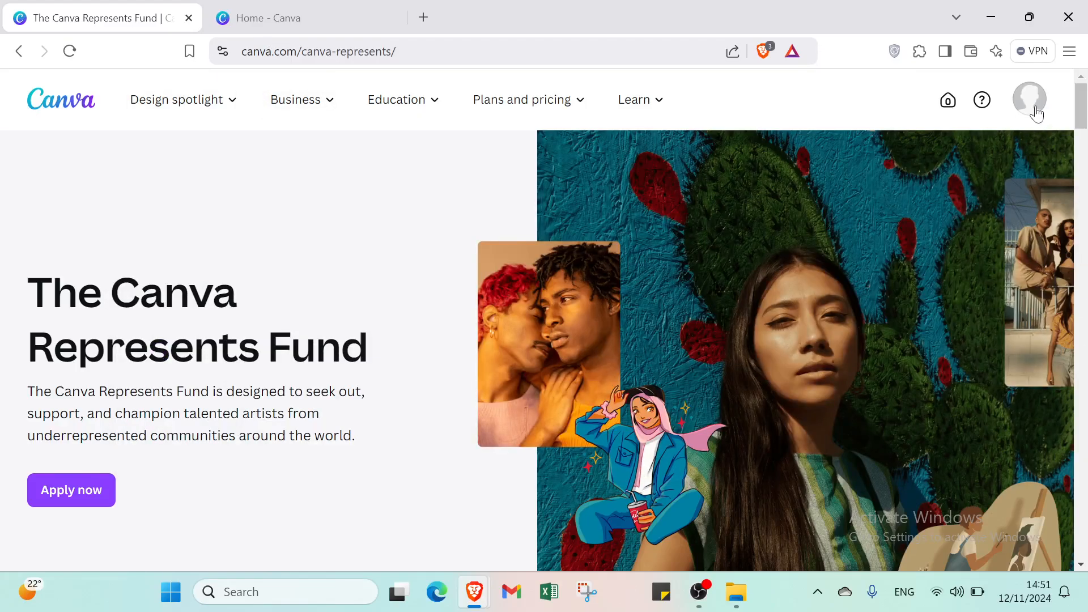
click(1029, 101)
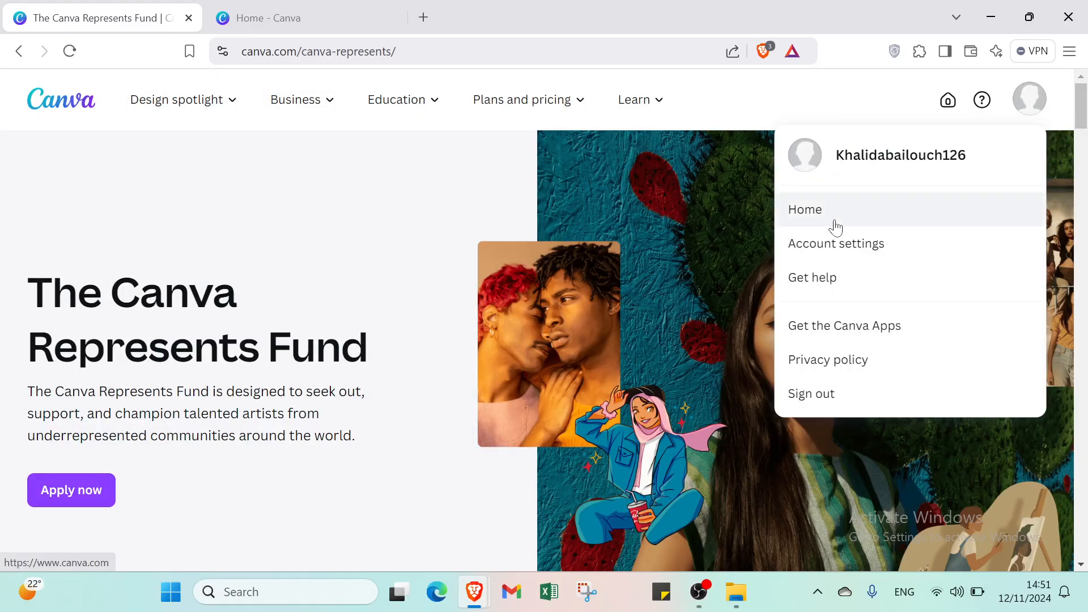
click(557, 249)
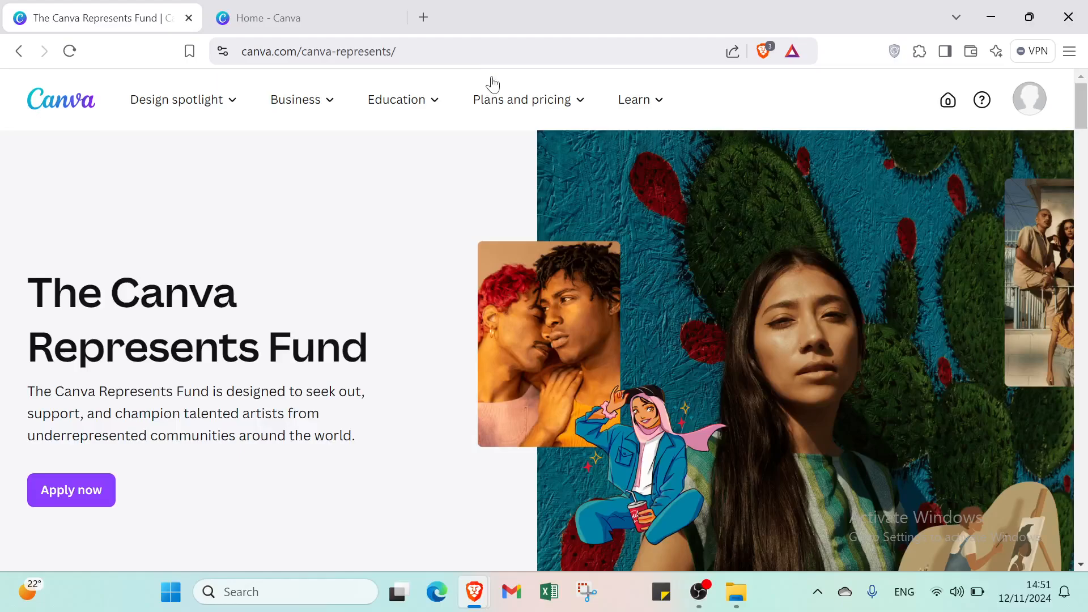
Step: Switch to the Canva home page and run the recent search "video birthday"
click(311, 11)
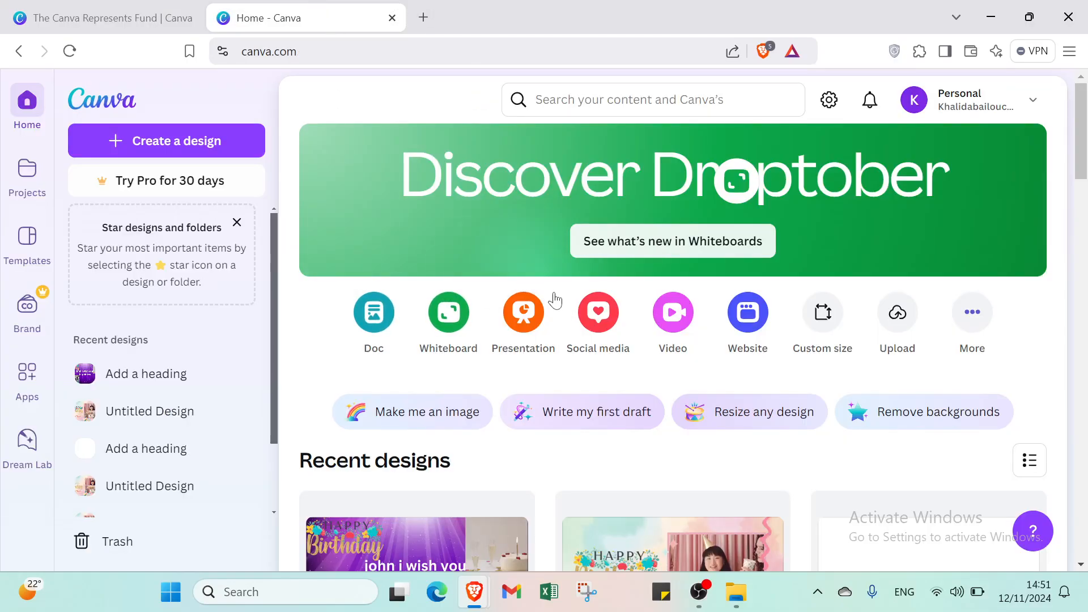
click(584, 102)
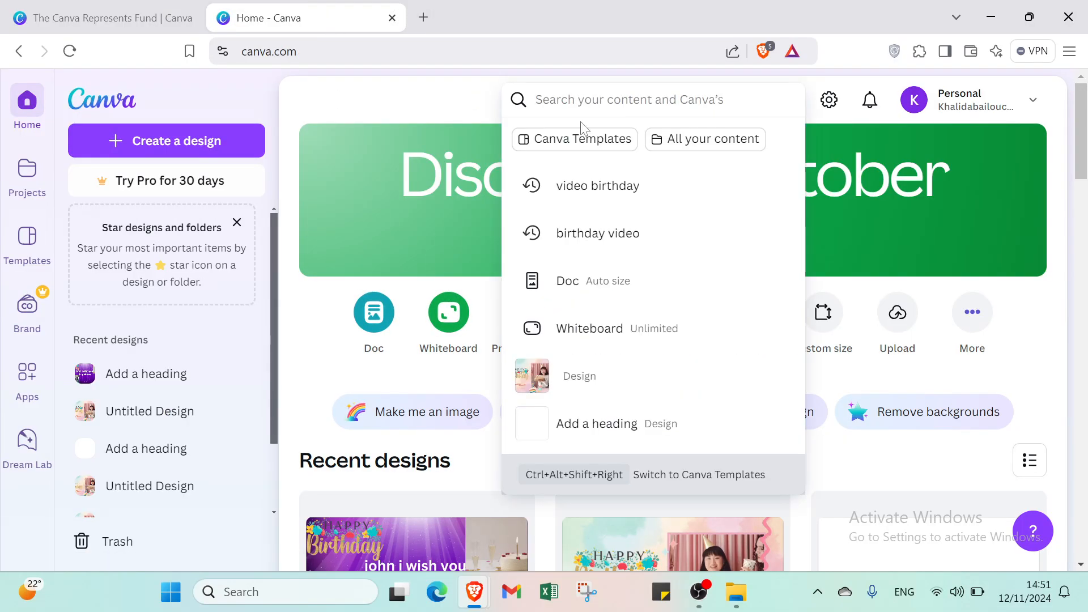
click(422, 104)
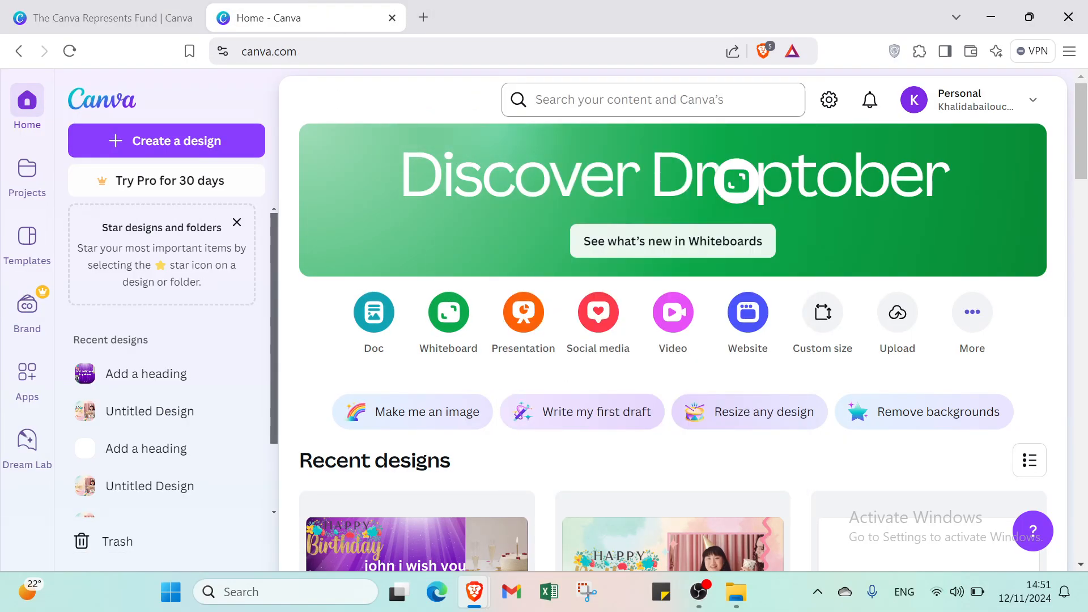
click(595, 100)
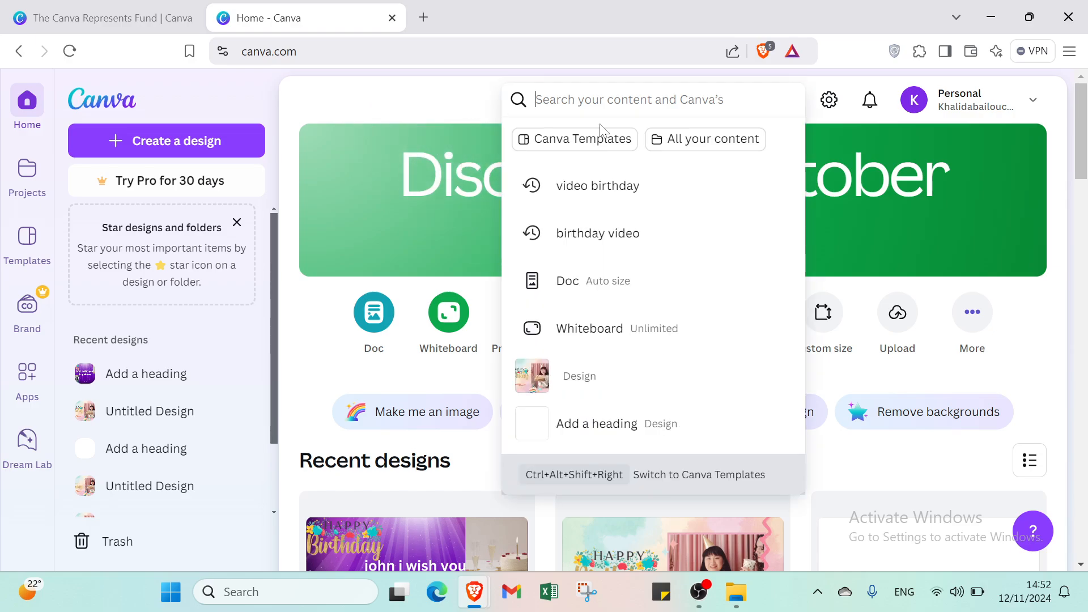
click(585, 186)
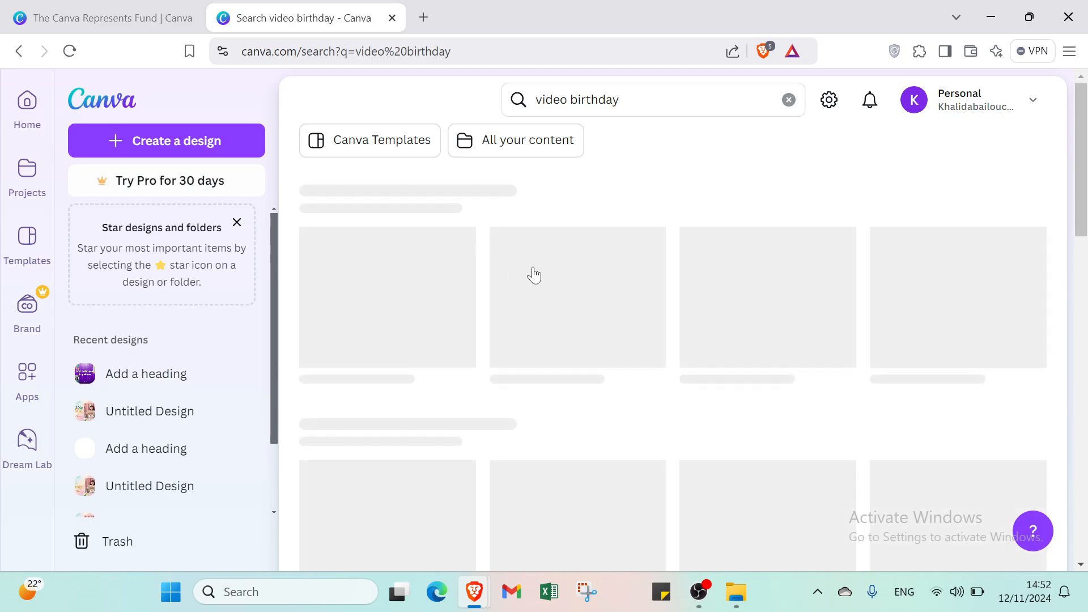
Step: Browse the search results and preview the Brown and Black Flower Birthday Mobile Video template, closing the preview again
scroll(530, 266, down, 8)
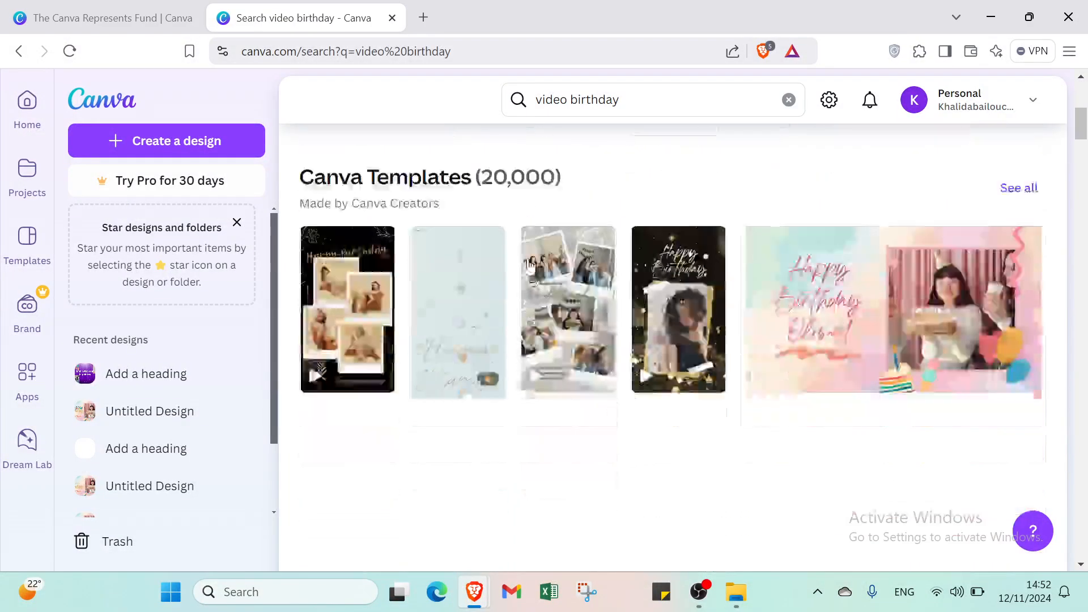
scroll(527, 269, up, 8)
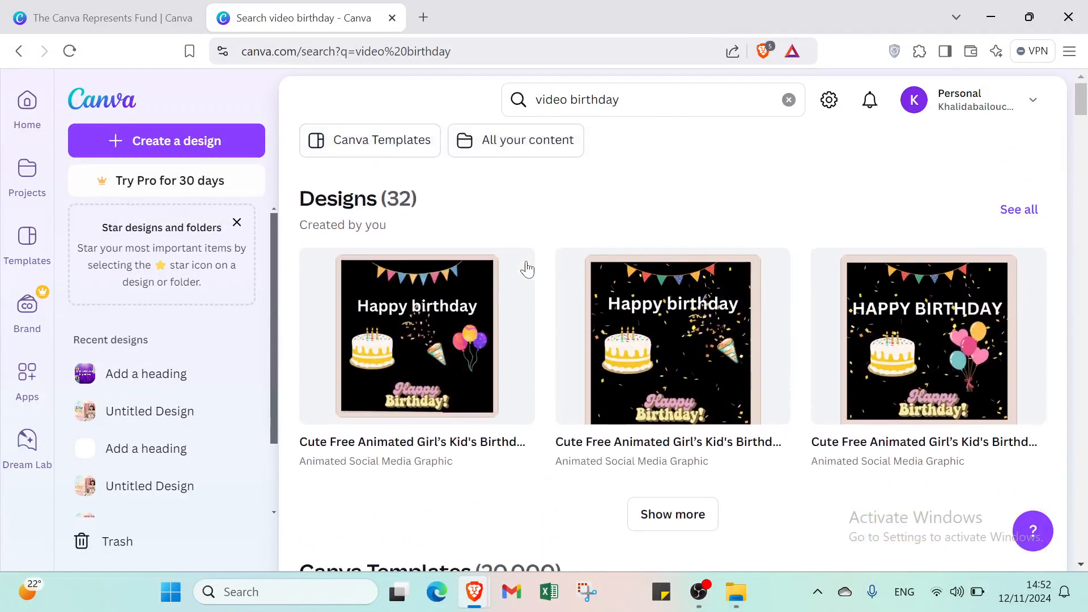
scroll(527, 269, down, 6)
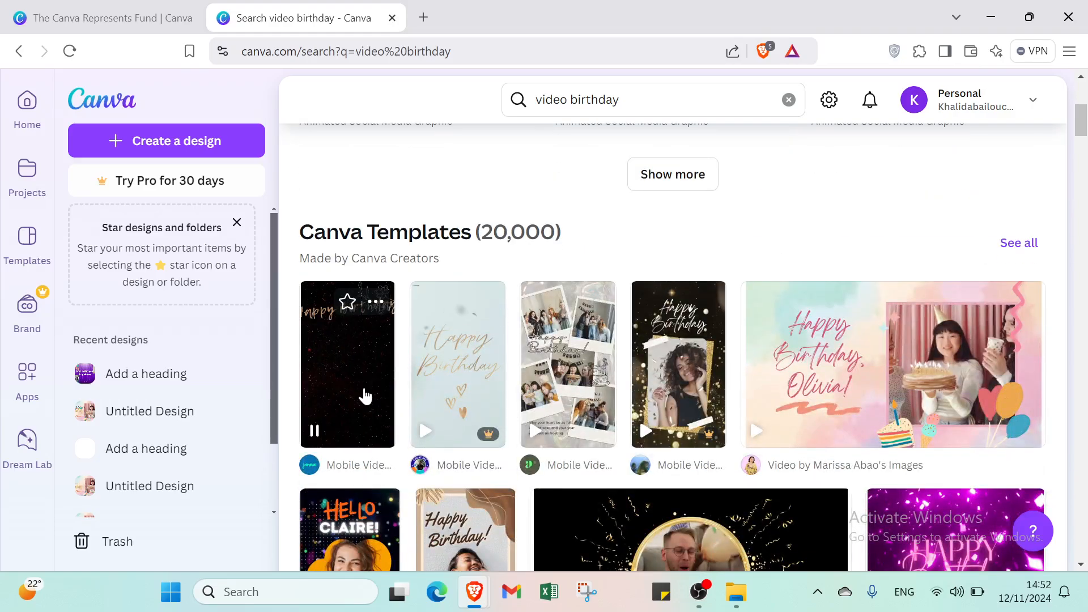
click(362, 386)
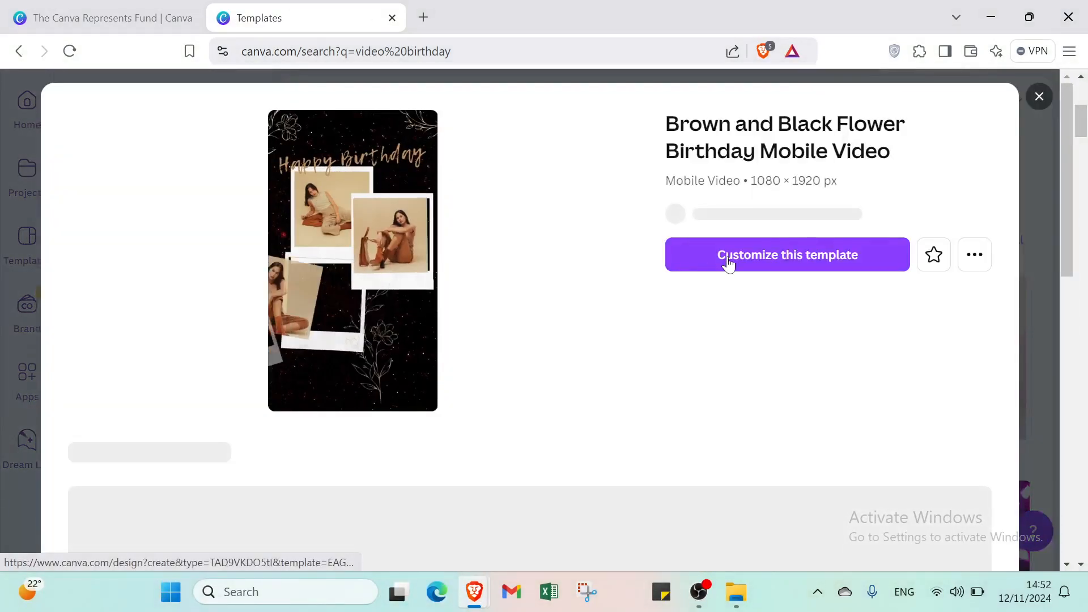
click(1040, 97)
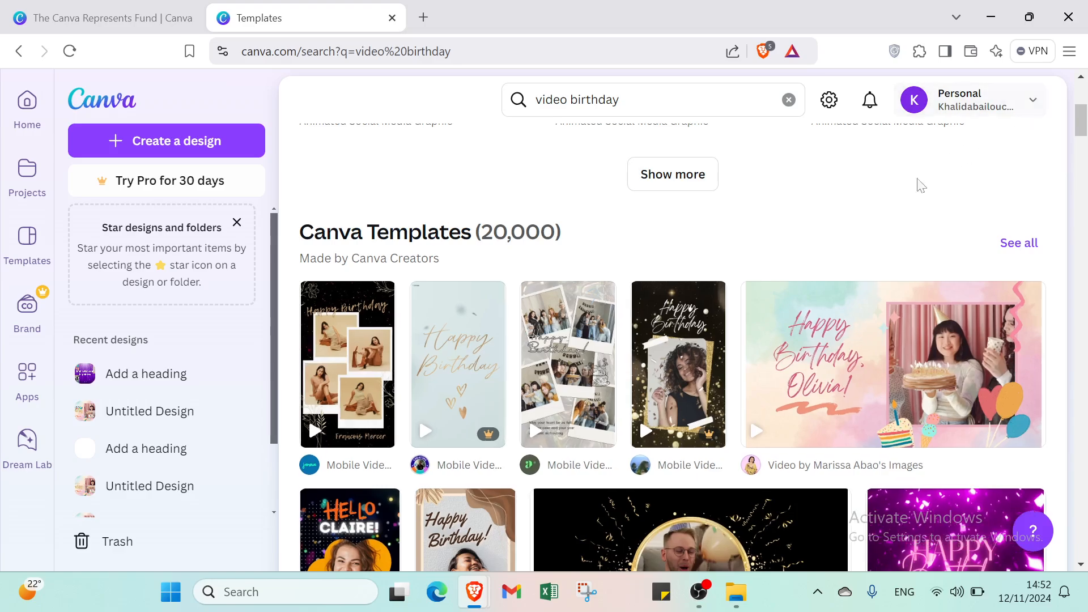
Step: Show all Canva templates matching the search and review the available category, style and theme filters
scroll(889, 350, up, 2)
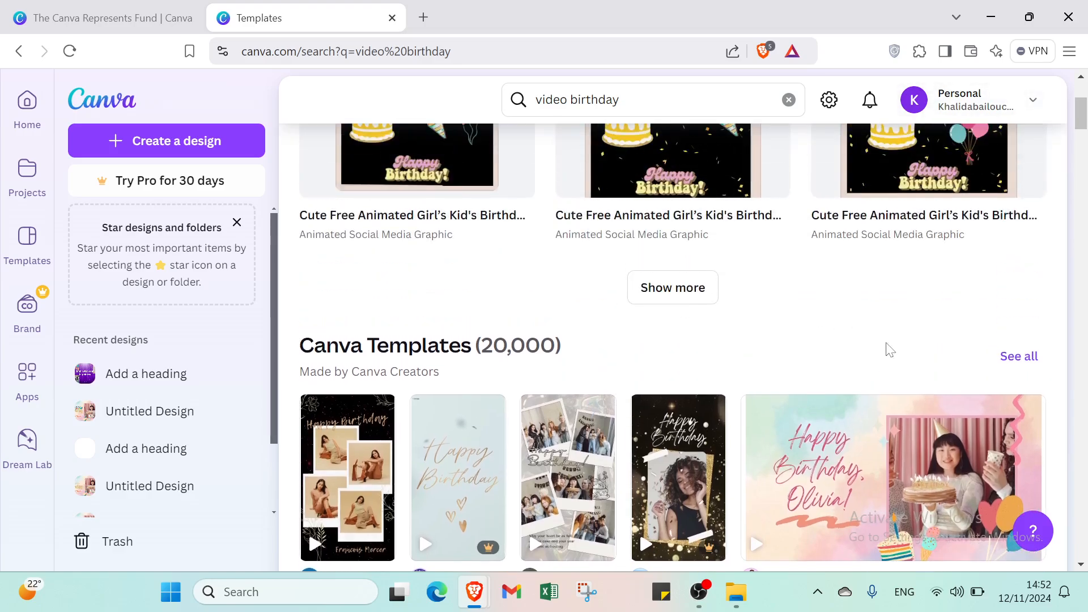
click(1013, 361)
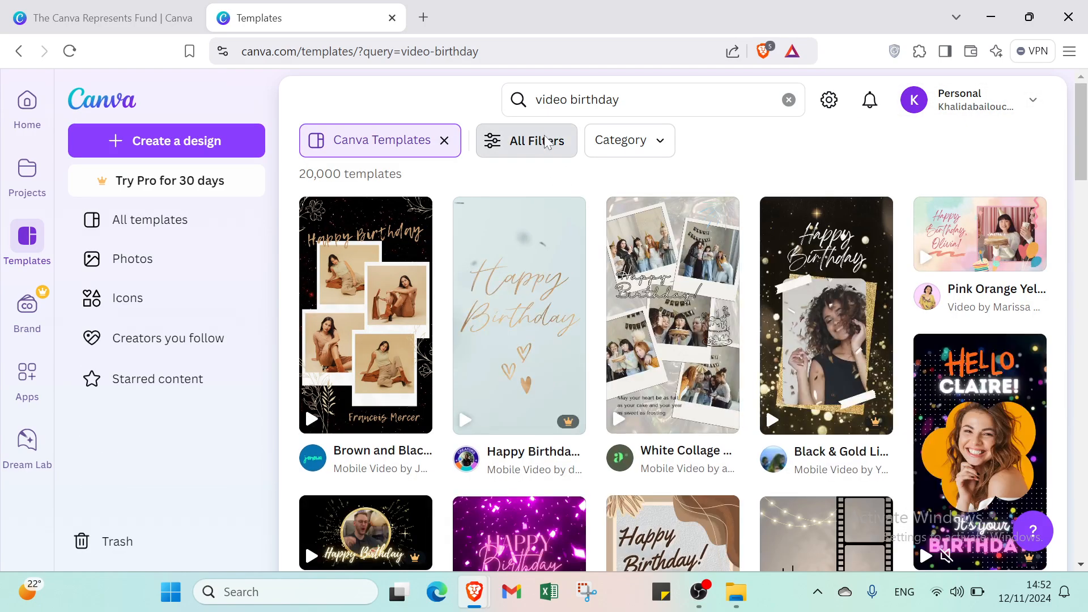
click(547, 142)
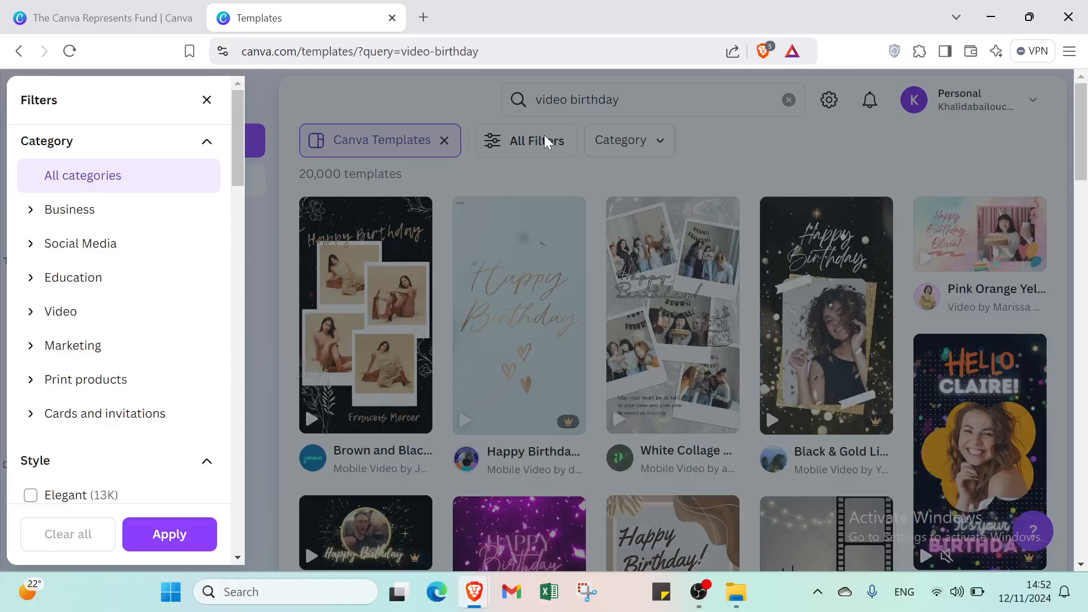
scroll(139, 232, down, 5)
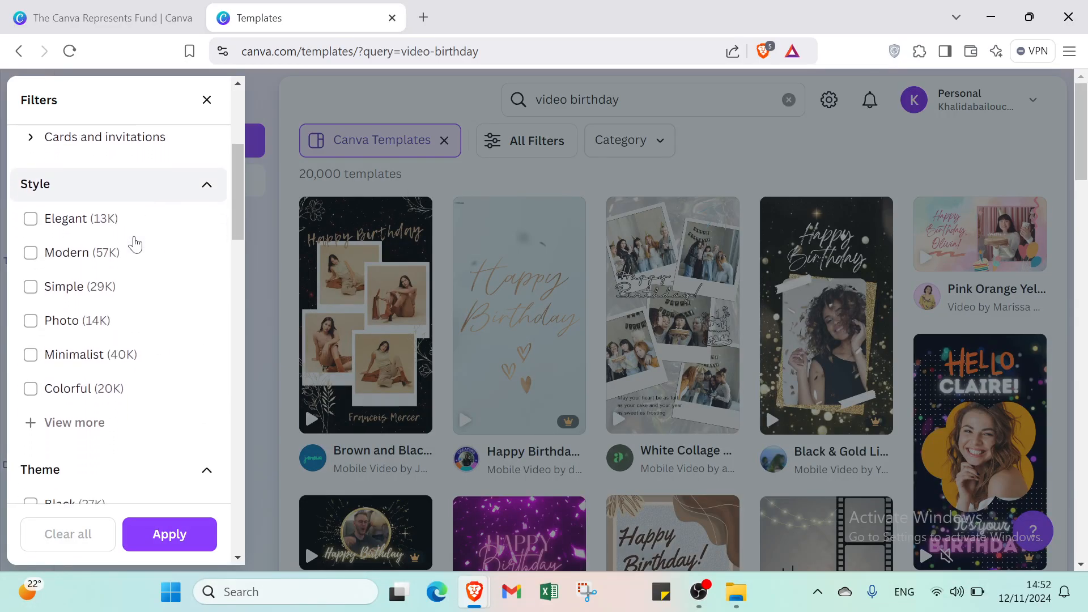
scroll(107, 301, down, 8)
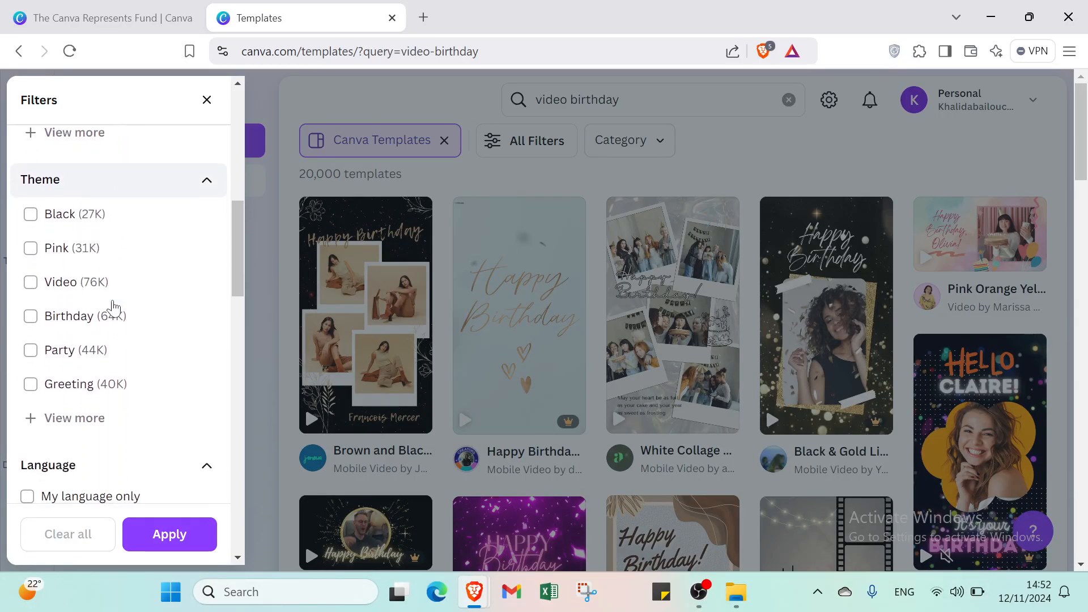
scroll(113, 308, up, 13)
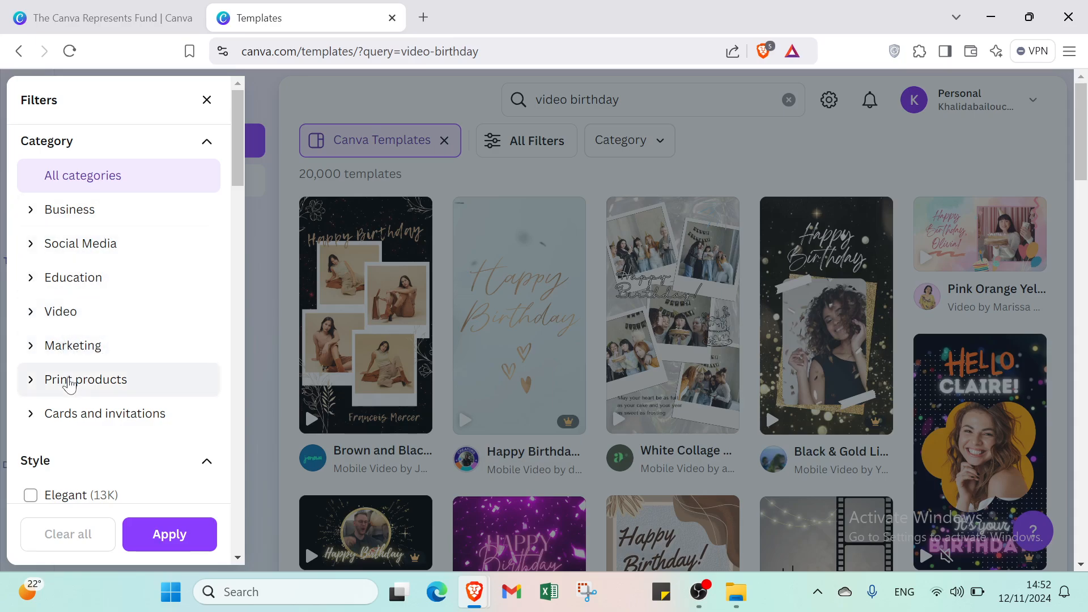
Step: Filter the birthday video templates to free ones in white and apply the filters
scroll(124, 404, down, 6)
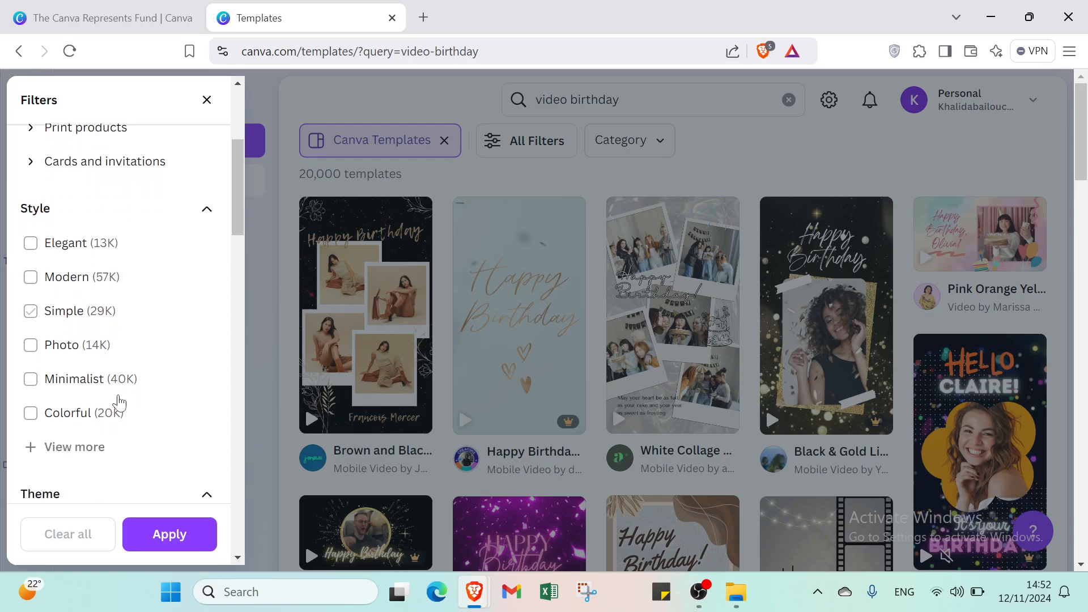
scroll(118, 403, down, 3)
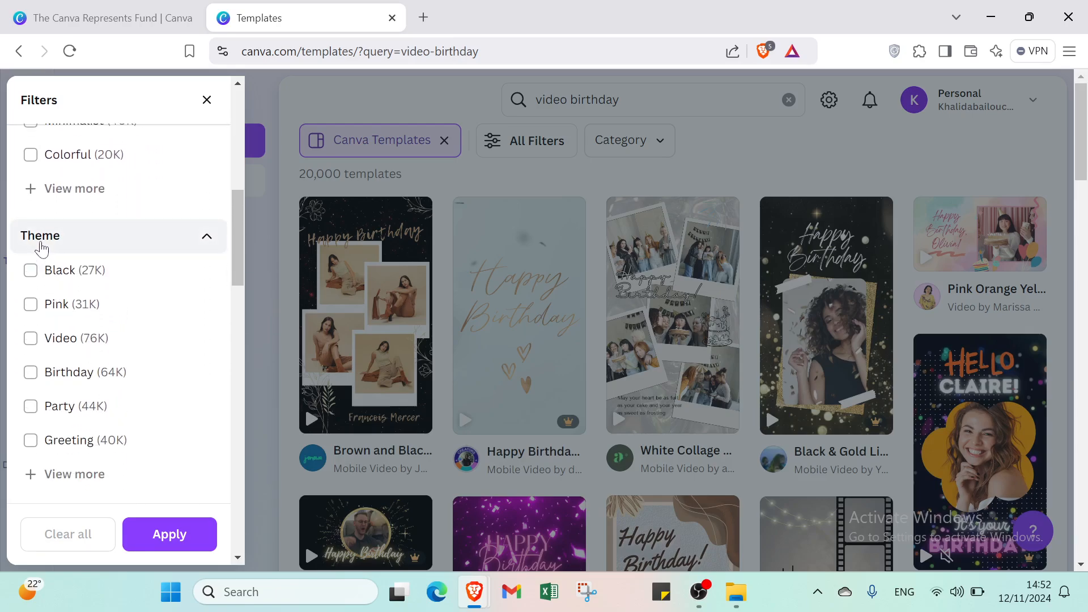
scroll(39, 246, down, 3)
scroll(42, 249, down, 5)
click(32, 181)
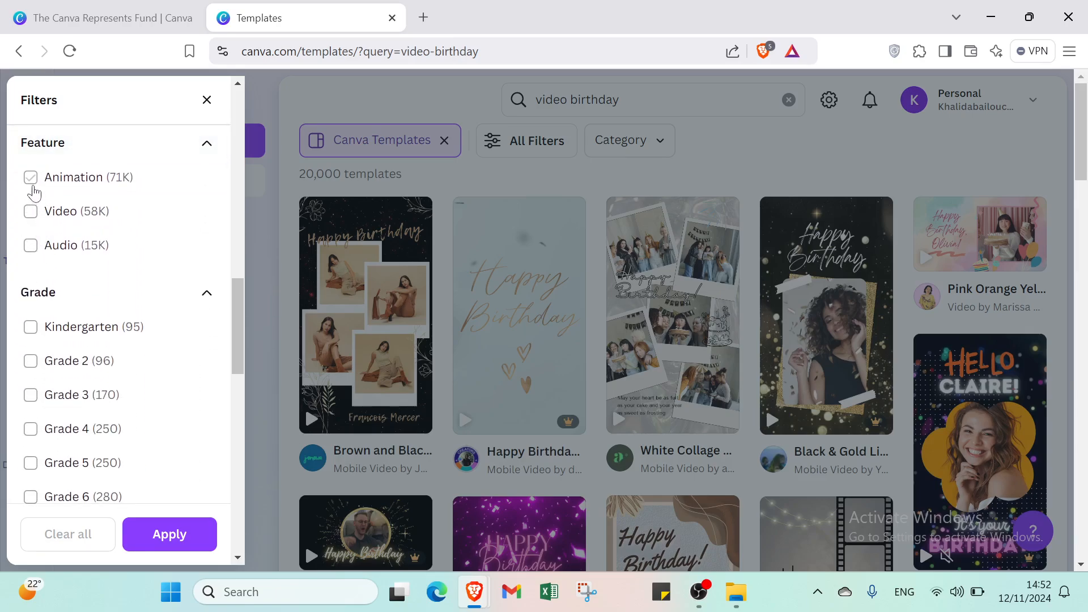
scroll(62, 306, down, 10)
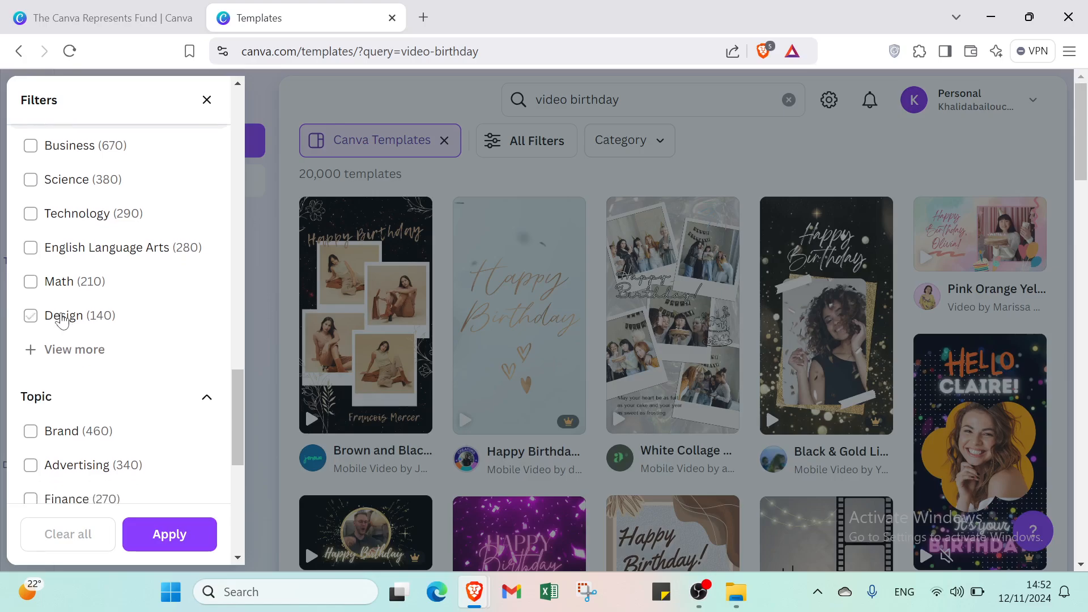
scroll(62, 321, down, 3)
click(51, 353)
scroll(56, 357, down, 1)
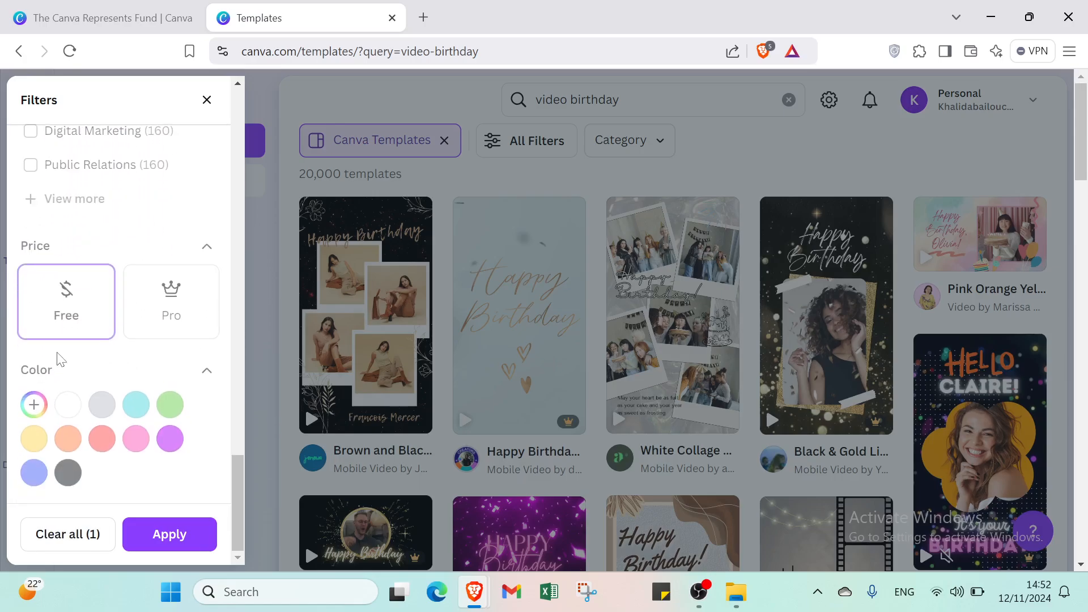
click(67, 416)
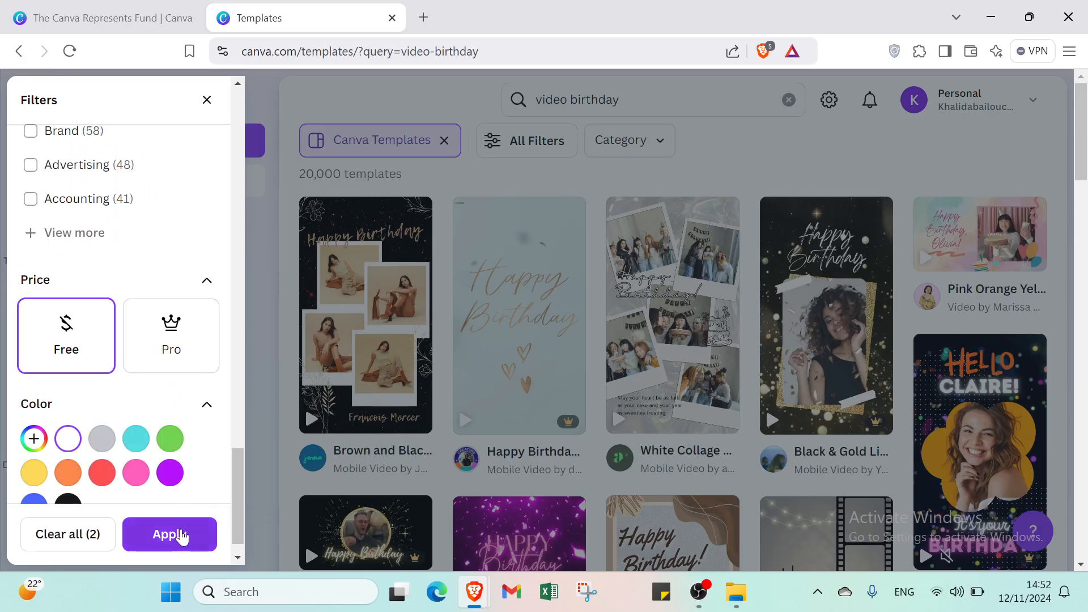
click(182, 535)
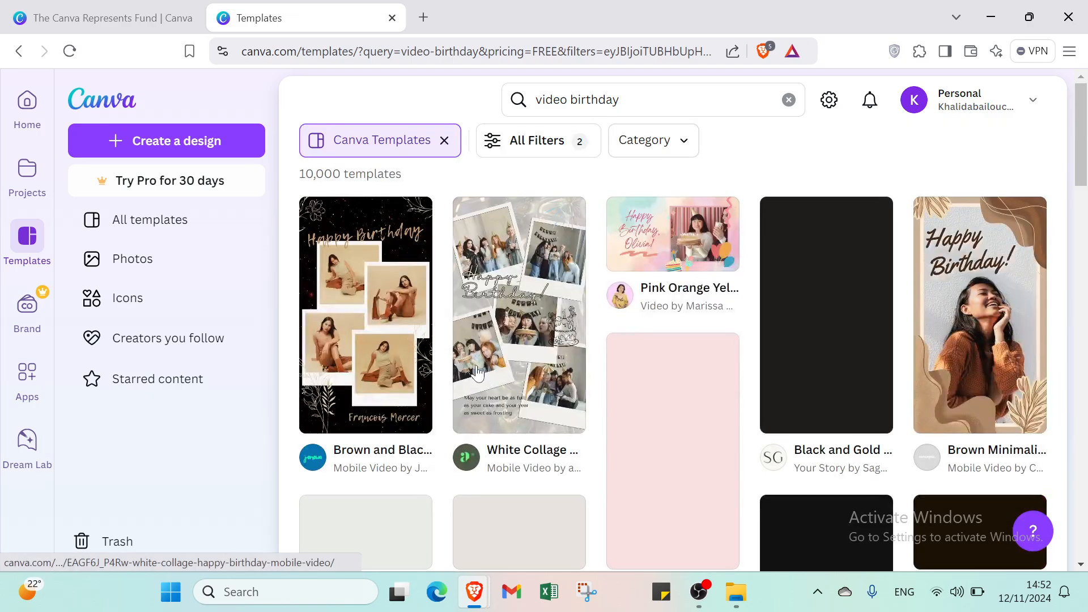
mouse_move(550, 314)
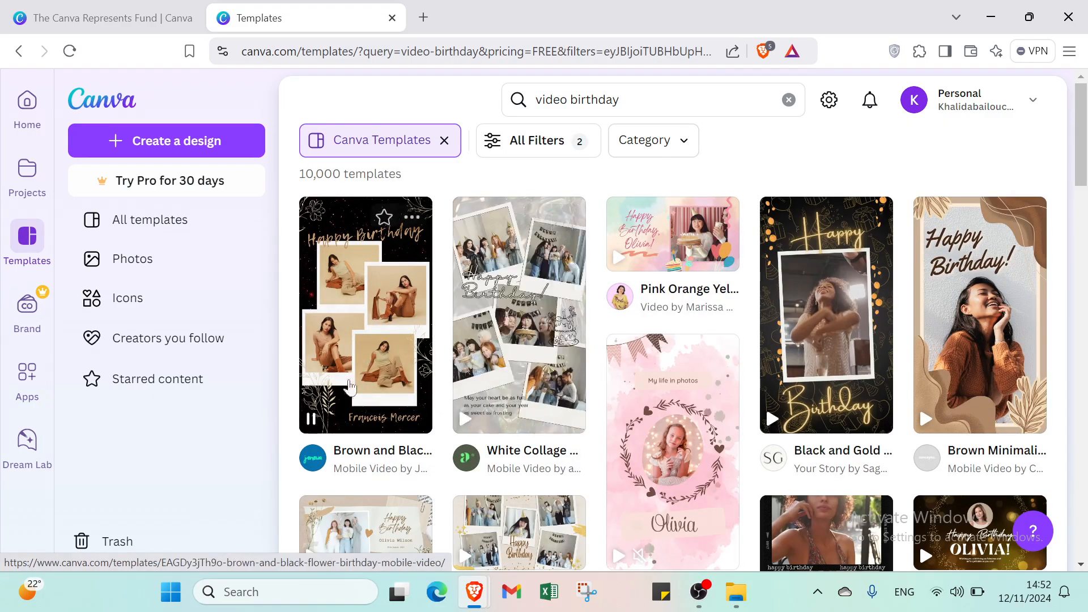
mouse_move(611, 344)
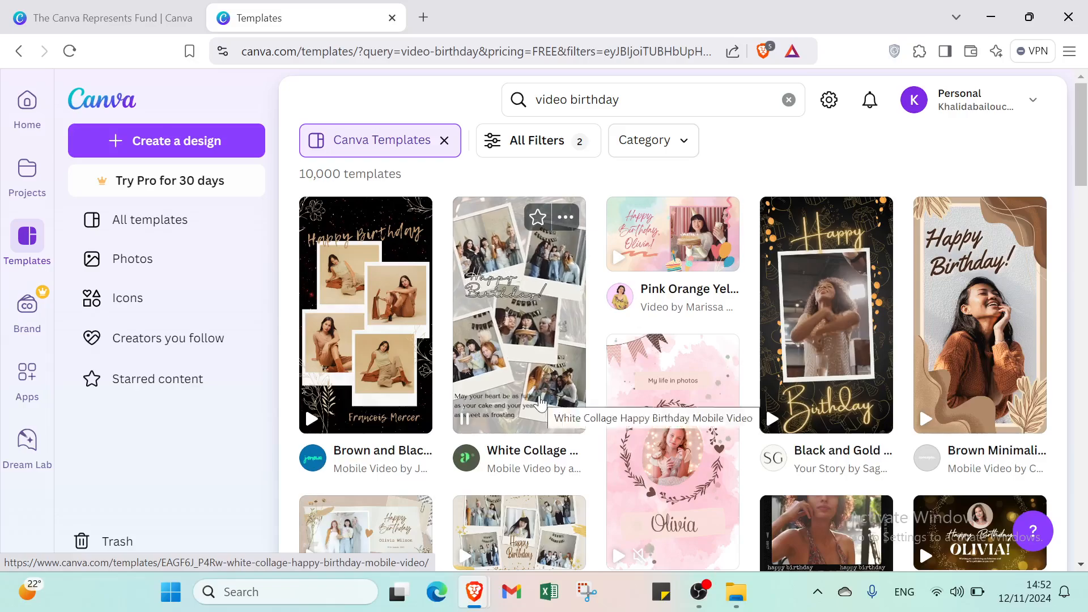
Step: Leave the filtered birthday template results for the home page and start creating a new design
scroll(540, 402, down, 5)
scroll(540, 400, down, 5)
scroll(539, 400, up, 10)
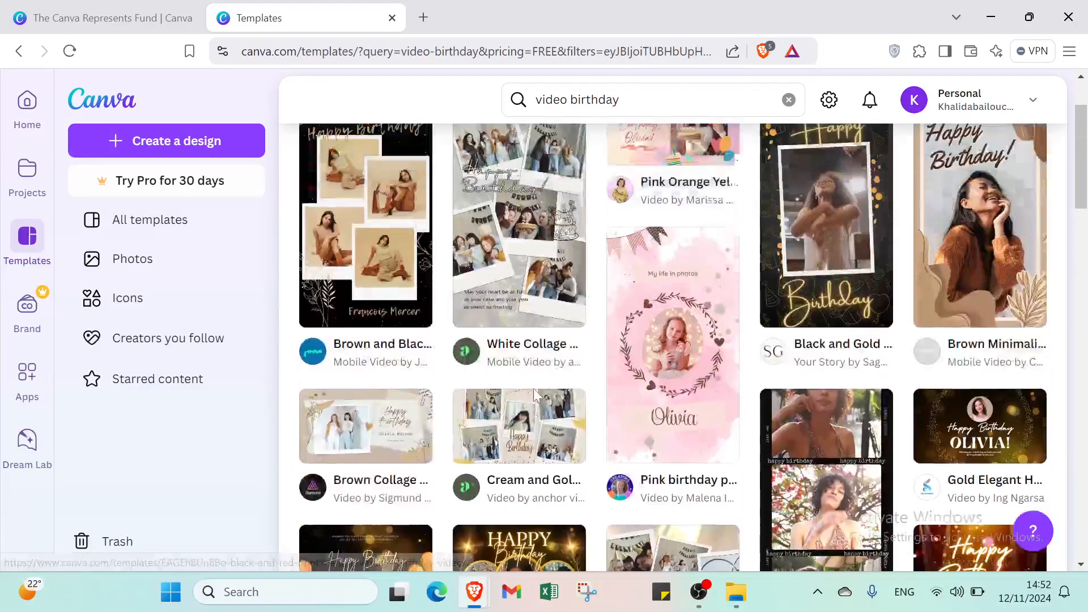
click(38, 128)
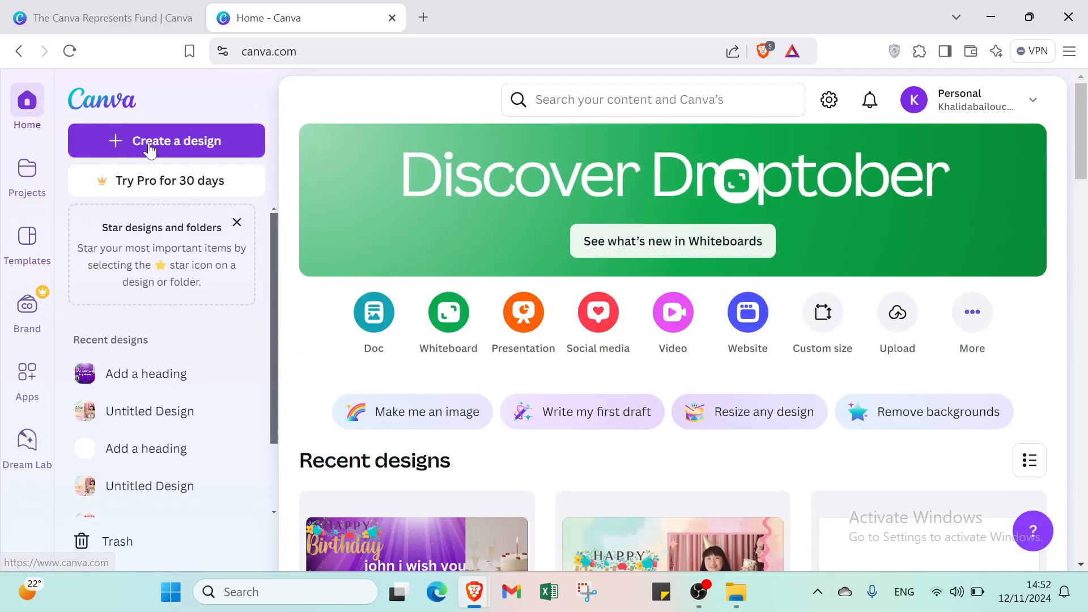
click(150, 149)
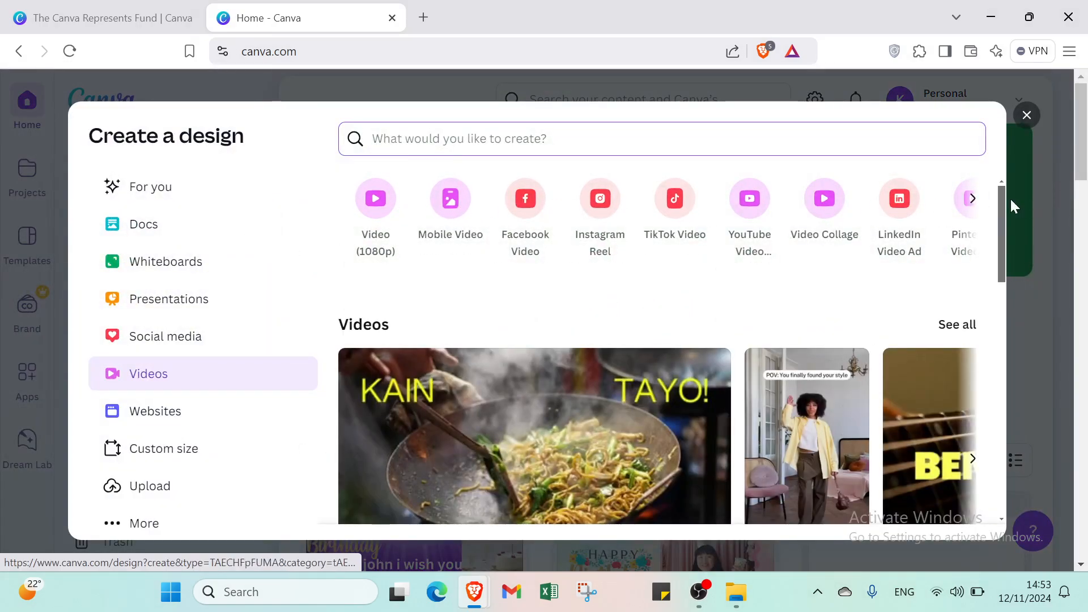
Step: Review the suggested design types and the full list of categories, from popular formats to photos and videos
click(197, 200)
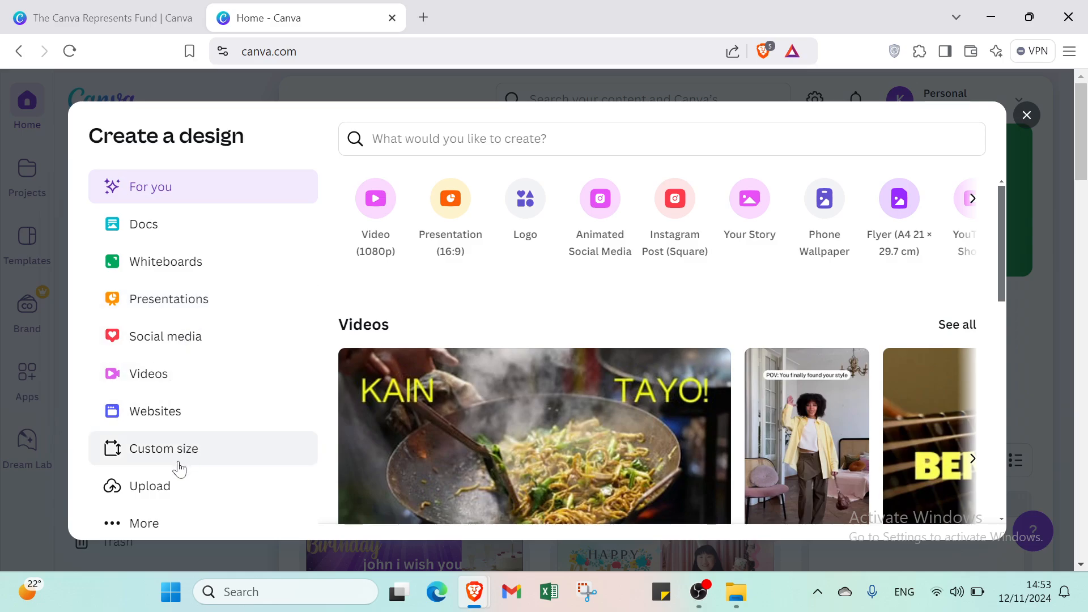
click(143, 523)
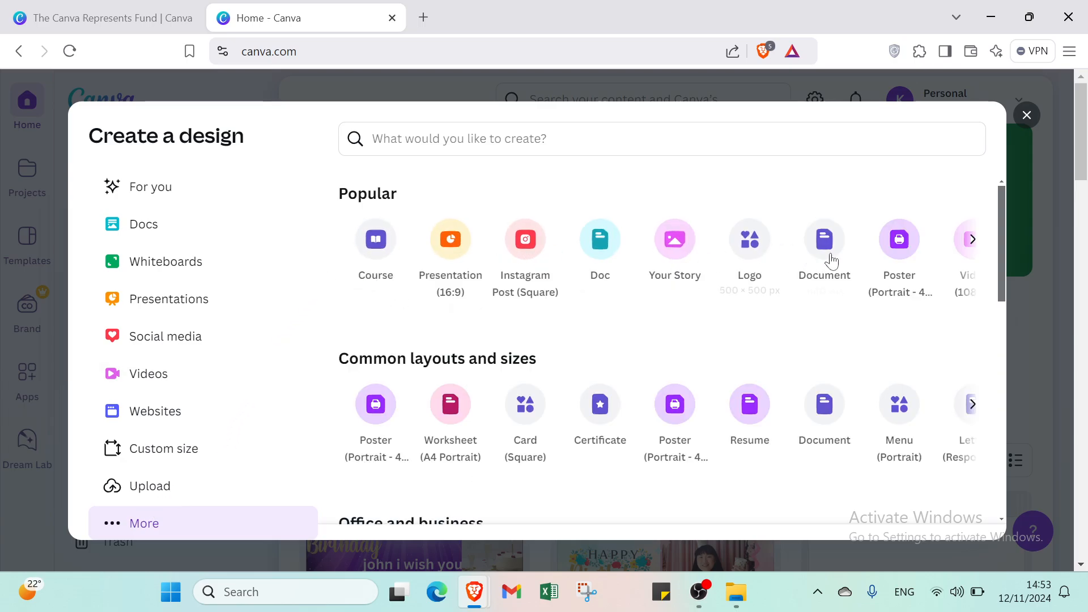
scroll(453, 363, down, 4)
scroll(437, 335, up, 2)
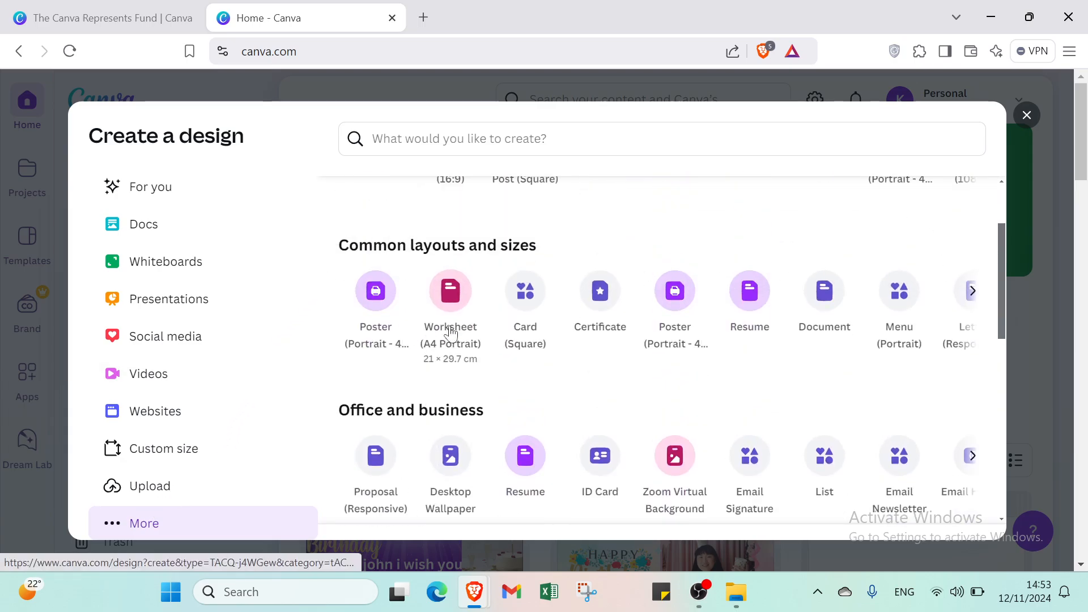
scroll(431, 346, down, 2)
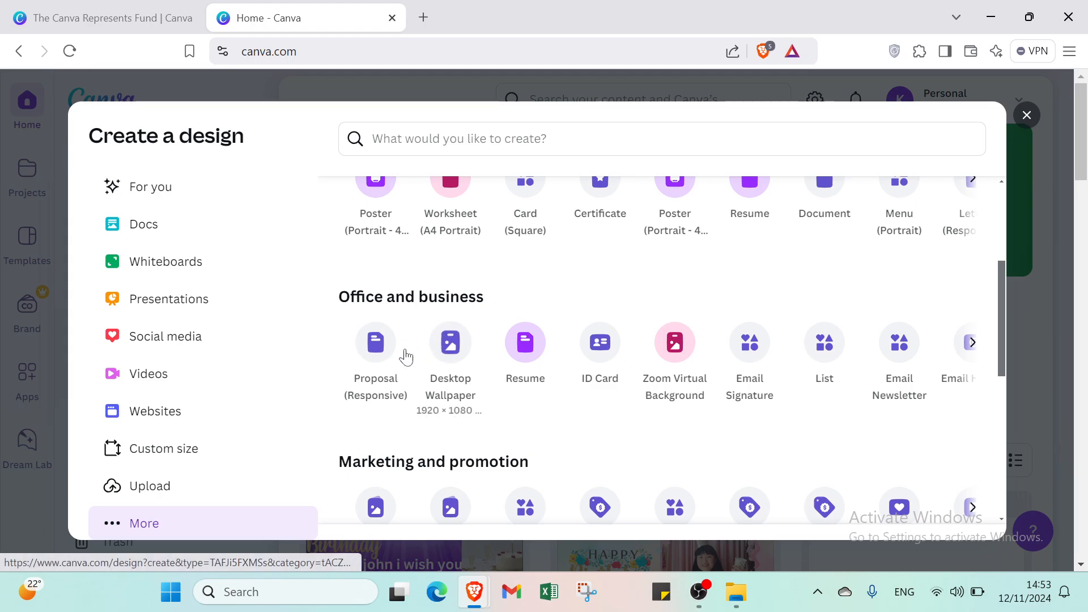
scroll(408, 374, down, 3)
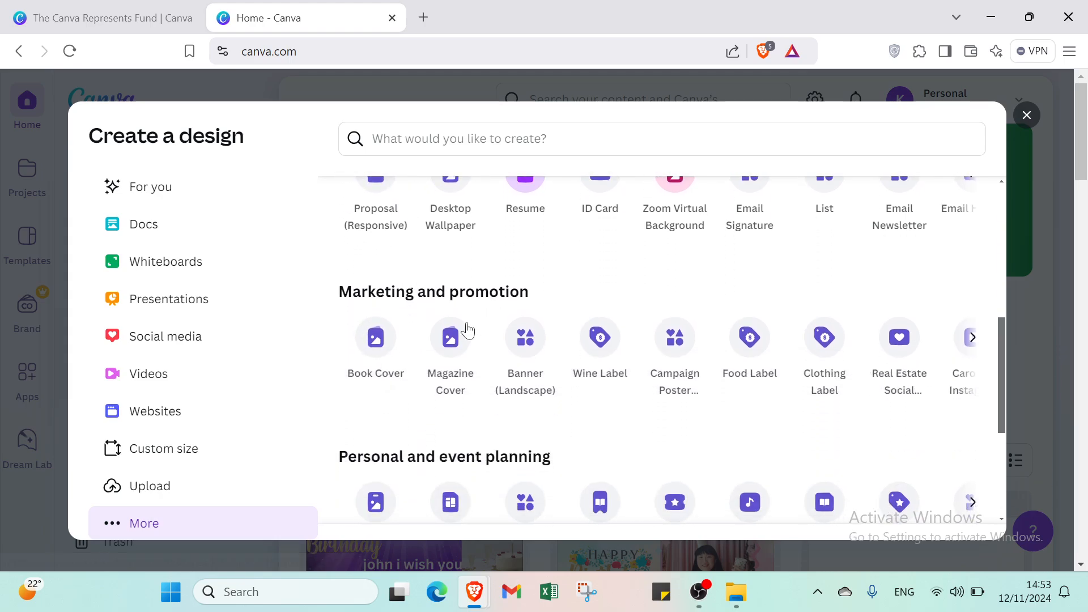
scroll(381, 374, down, 3)
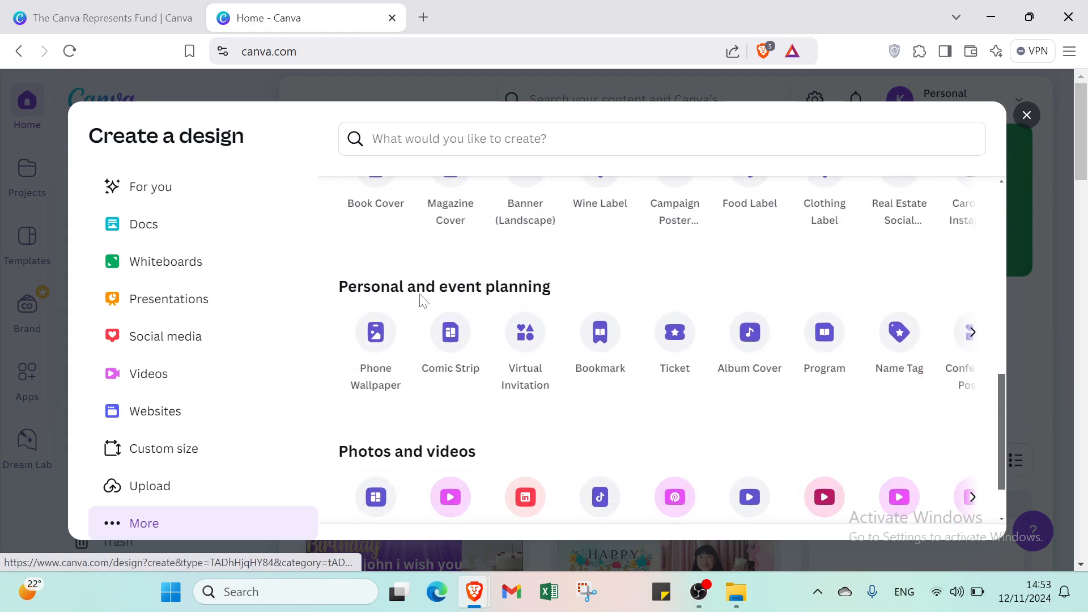
scroll(449, 322, down, 1)
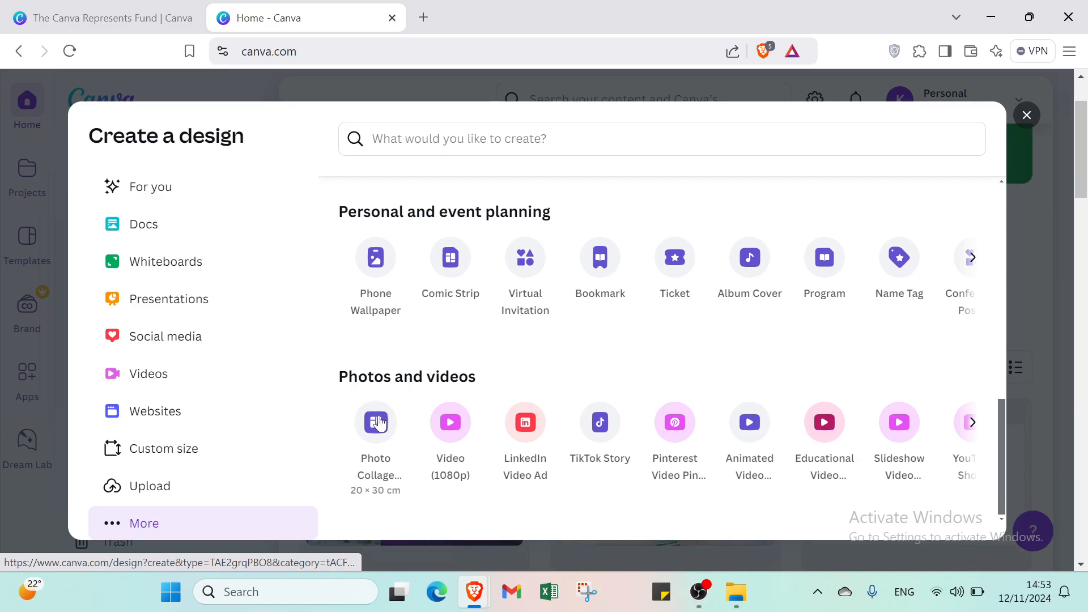
scroll(521, 391, up, 10)
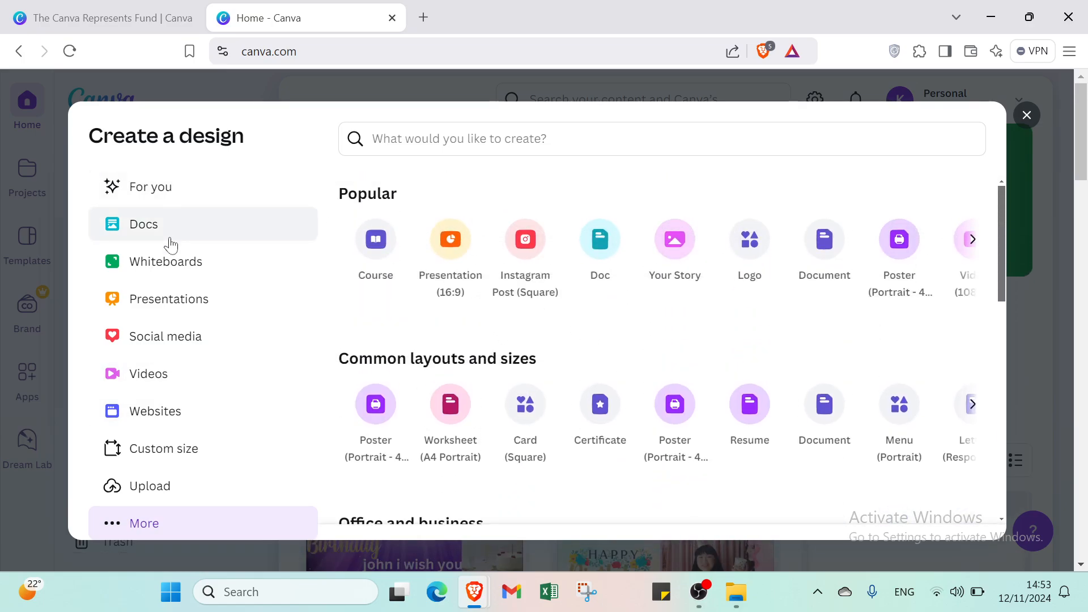
Step: Create a blank Video (1080p) design
click(159, 391)
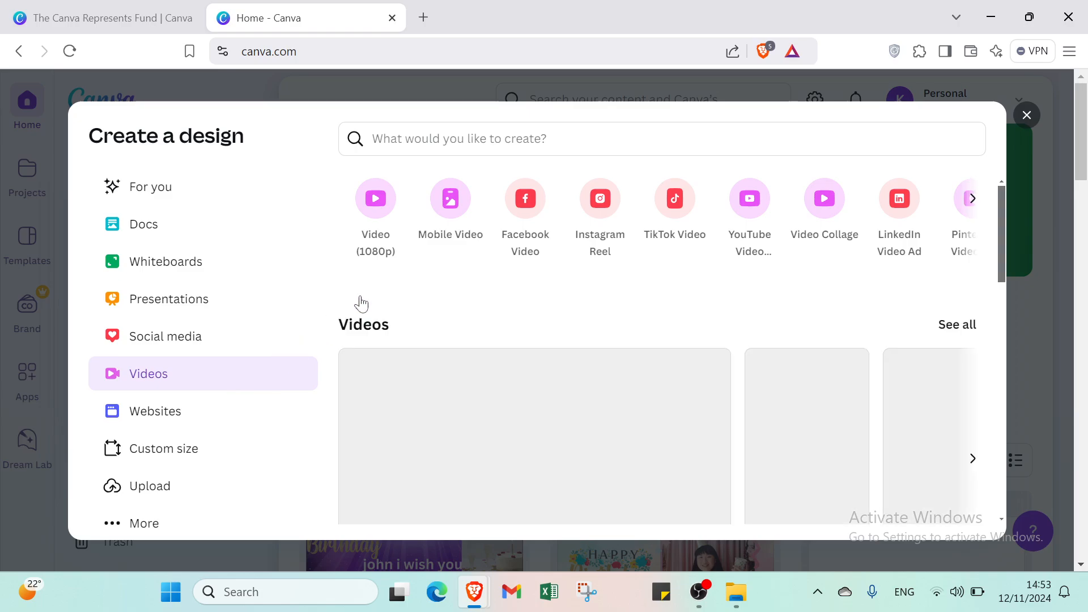
click(370, 203)
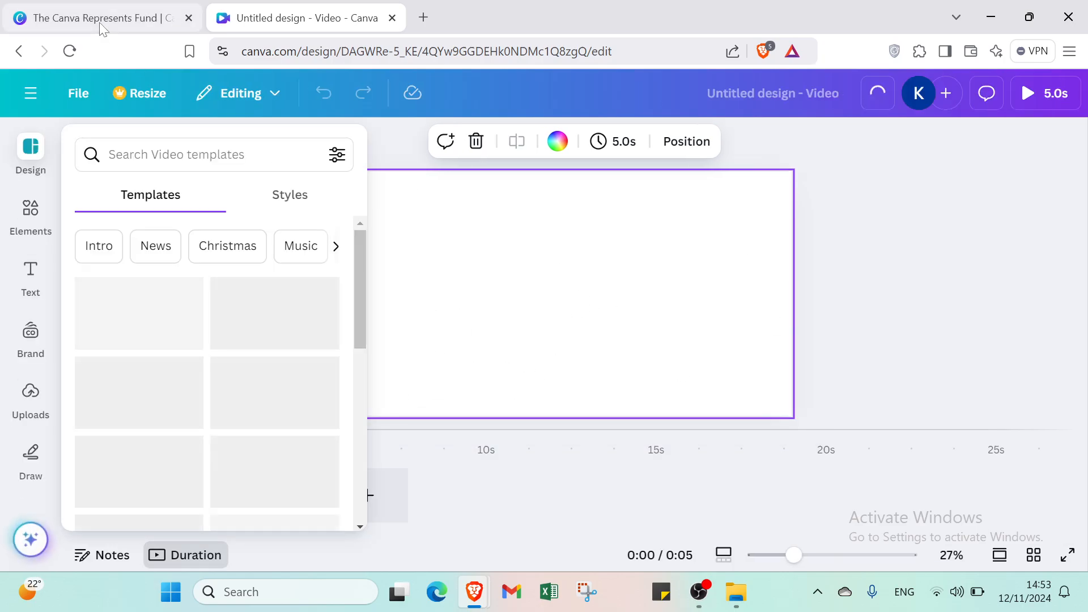
click(139, 17)
click(232, 28)
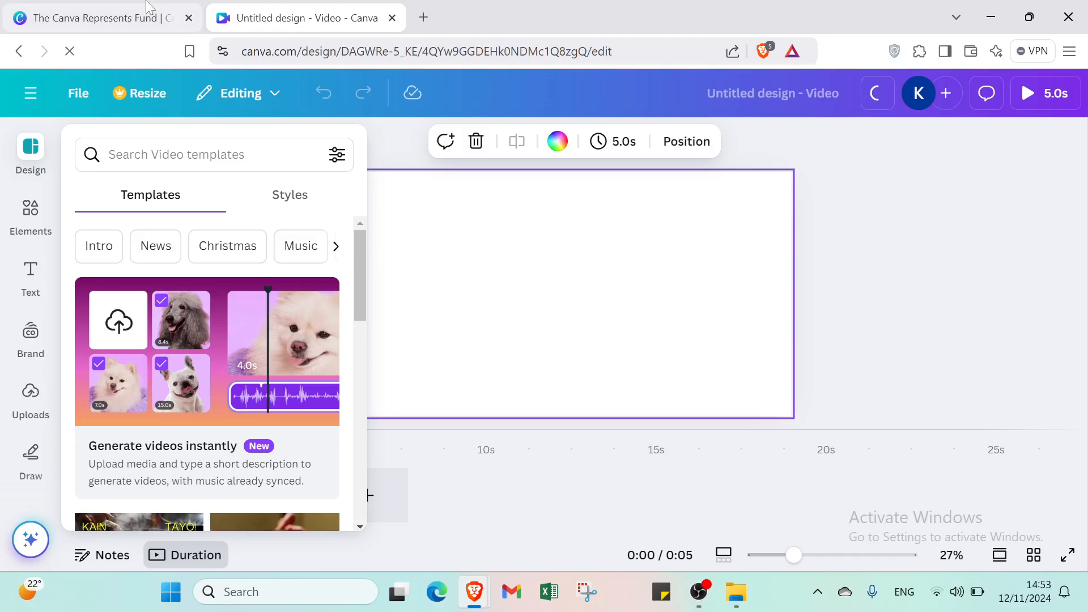
click(146, 5)
click(255, 18)
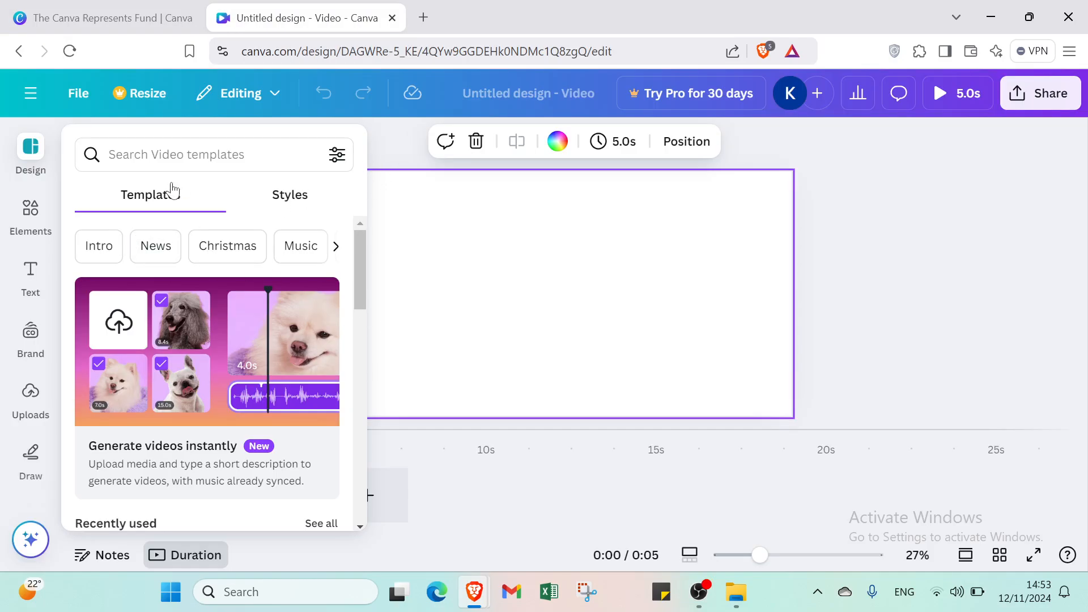
Step: Search the video templates for "video birthday" and apply the Pink Orange Yellow Colorful Pastel Fun Happy Birthday Video template
click(113, 154)
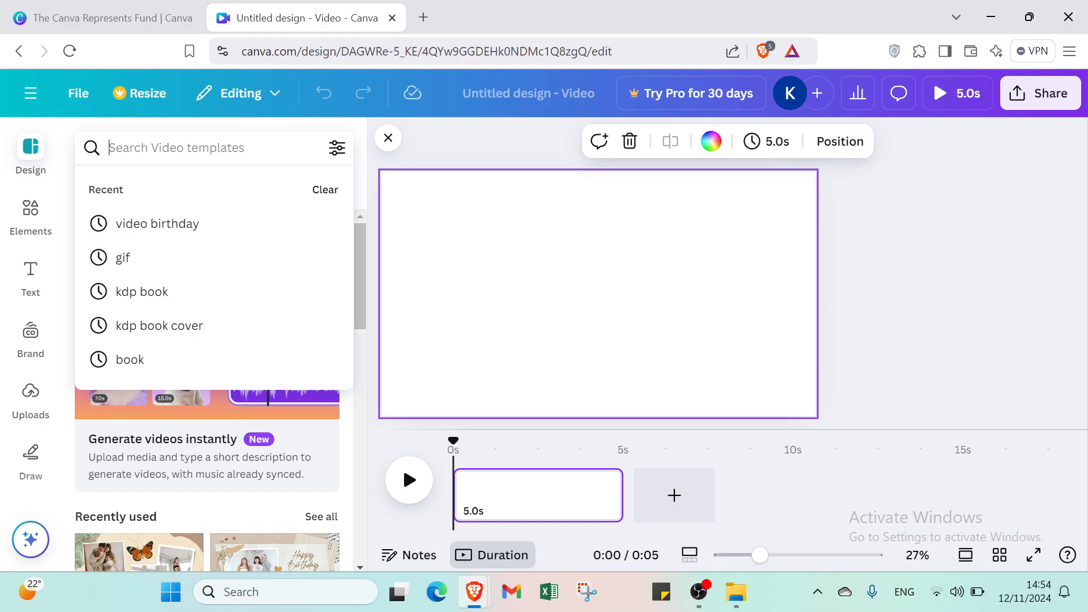
click(165, 222)
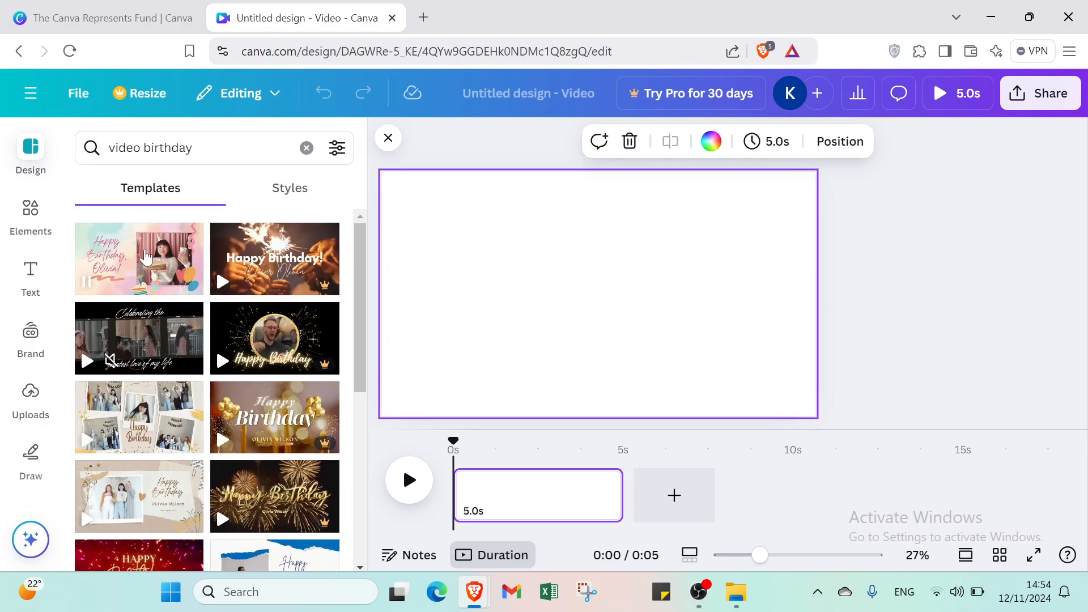
click(145, 257)
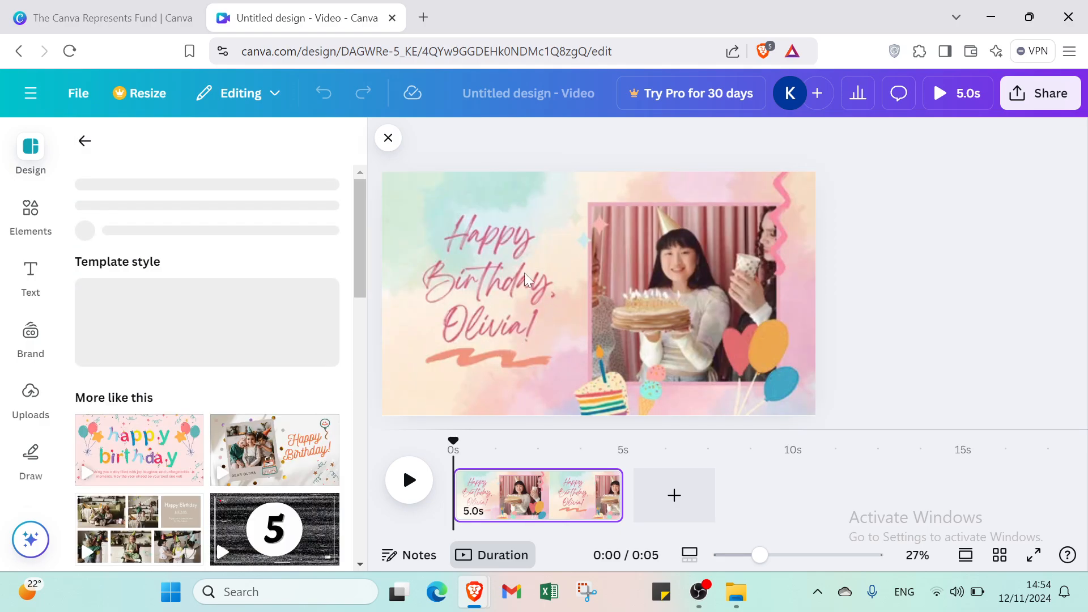
Step: Delete the birthday greeting text and the framed photo from the template page
click(494, 299)
key(Delete)
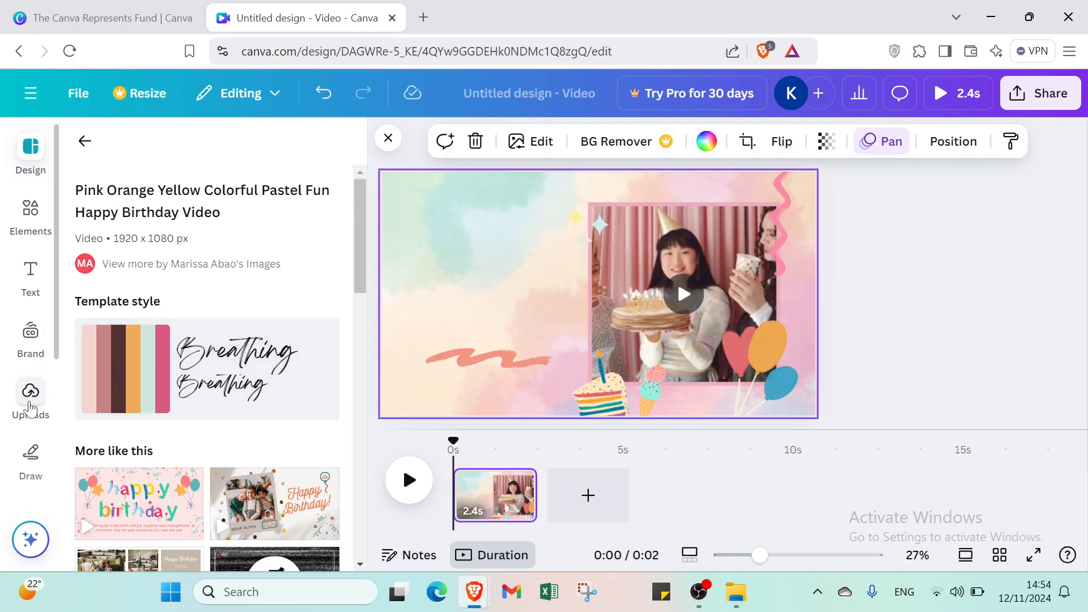
click(30, 407)
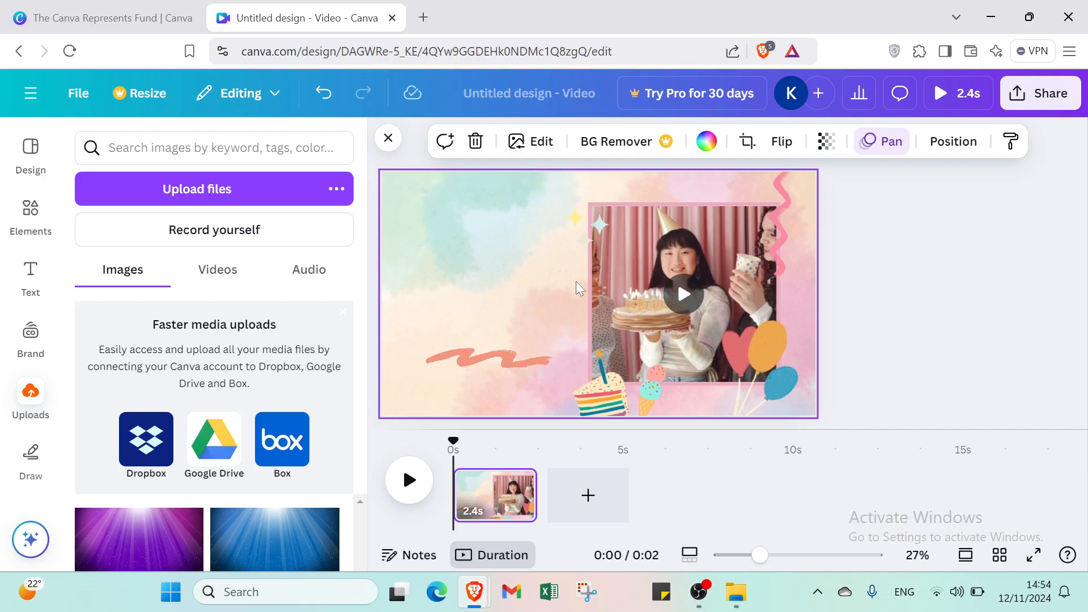
drag(619, 270, 885, 266)
click(755, 291)
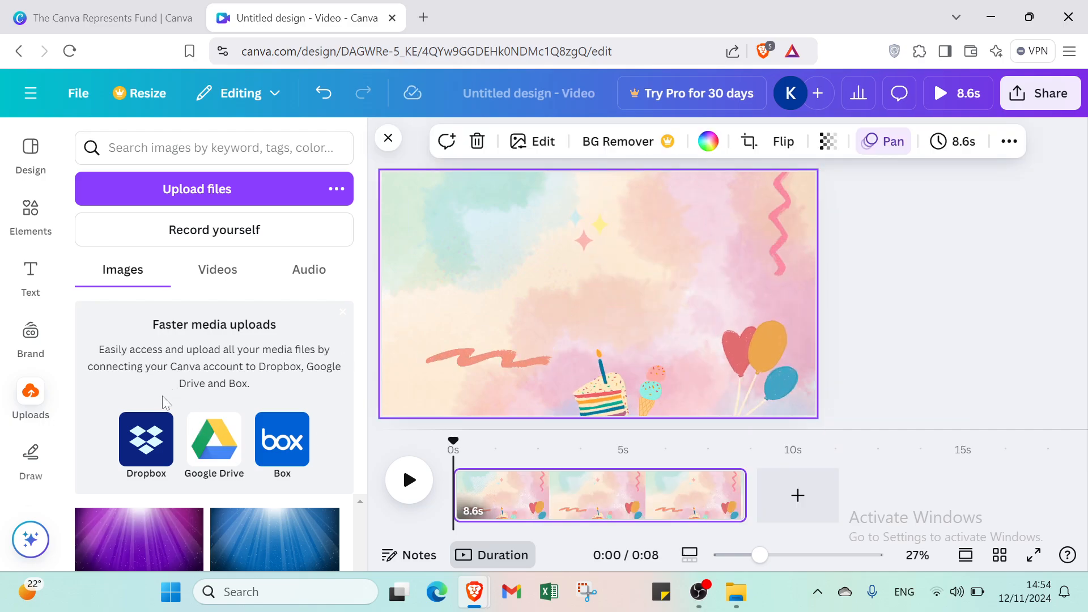
Step: Add the uploaded purple light-ray image to the page and enlarge it to cover the whole page as a background
click(130, 555)
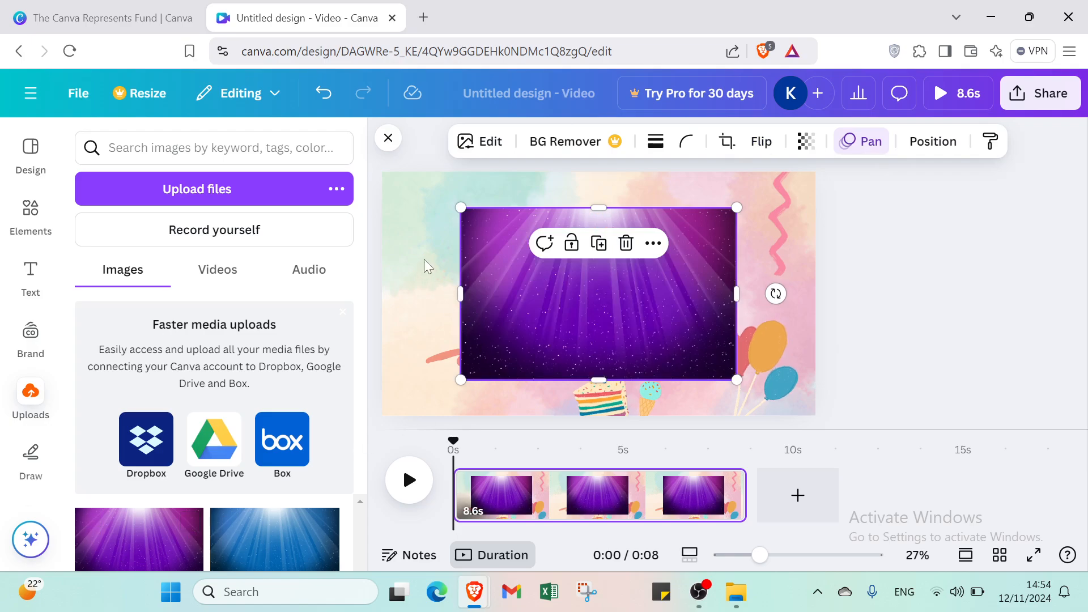
drag(462, 208, 376, 183)
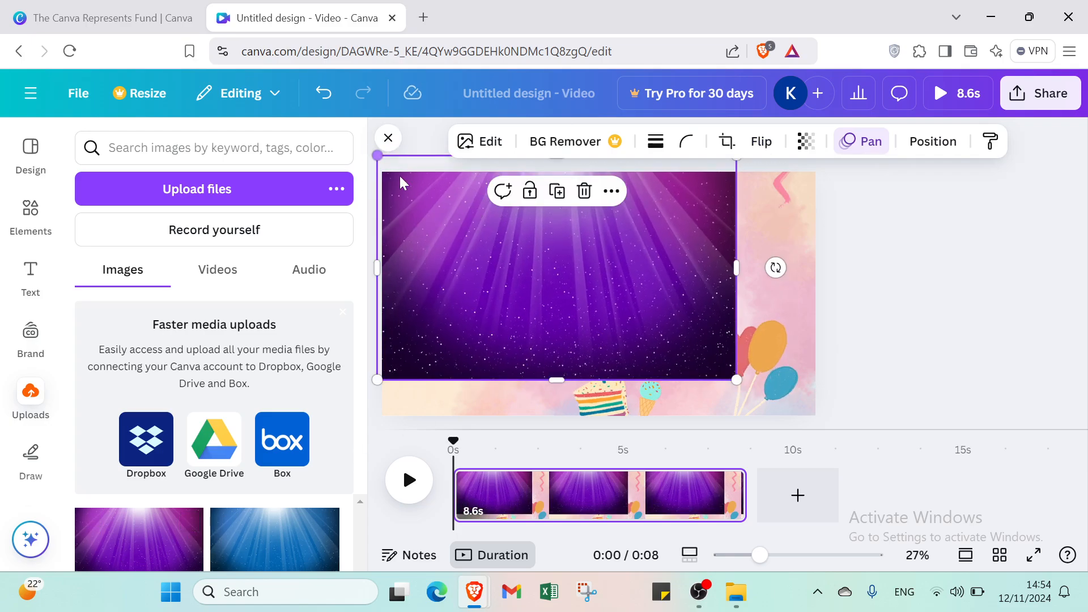
double_click(432, 187)
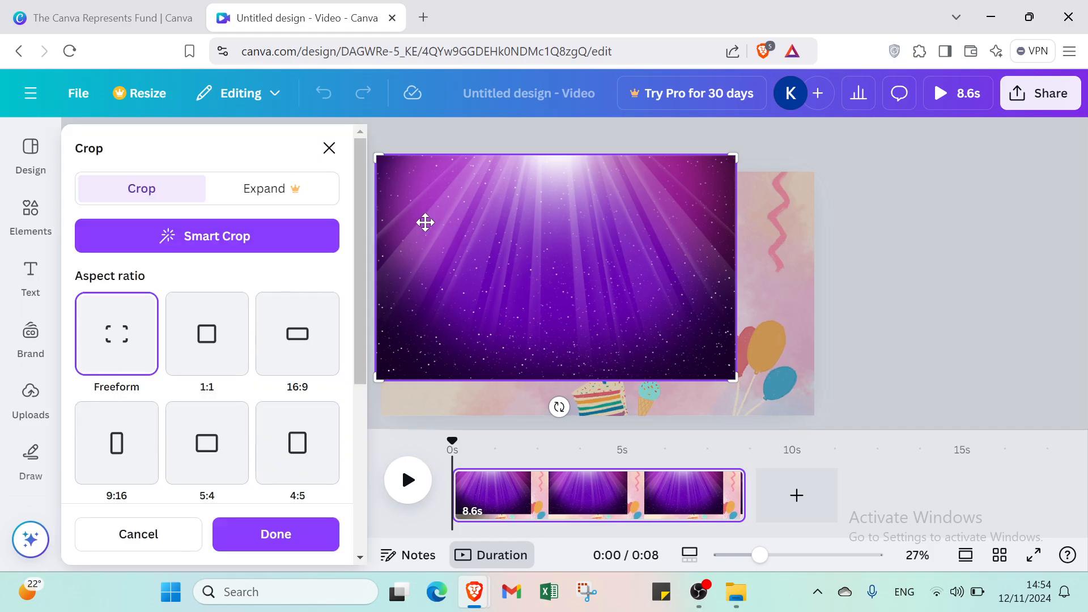
click(334, 158)
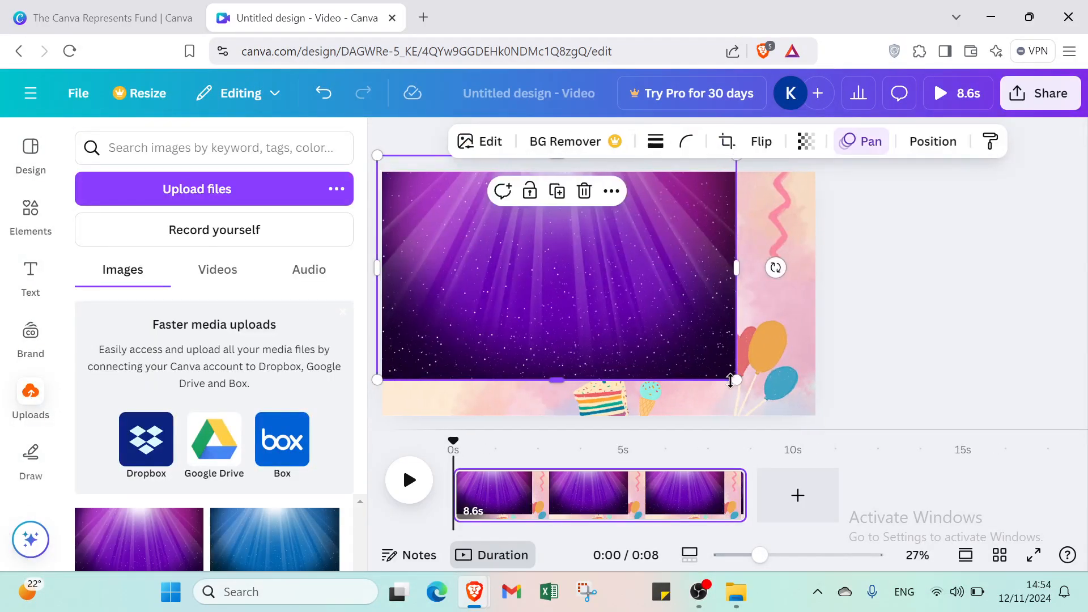
drag(735, 380, 744, 360)
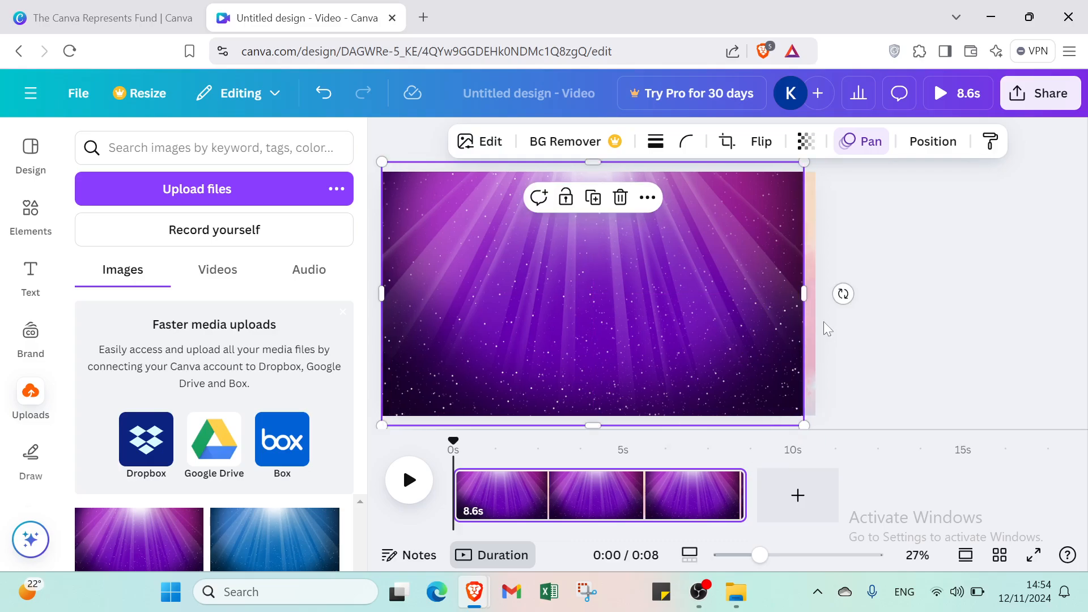
drag(801, 293, 815, 296)
click(841, 287)
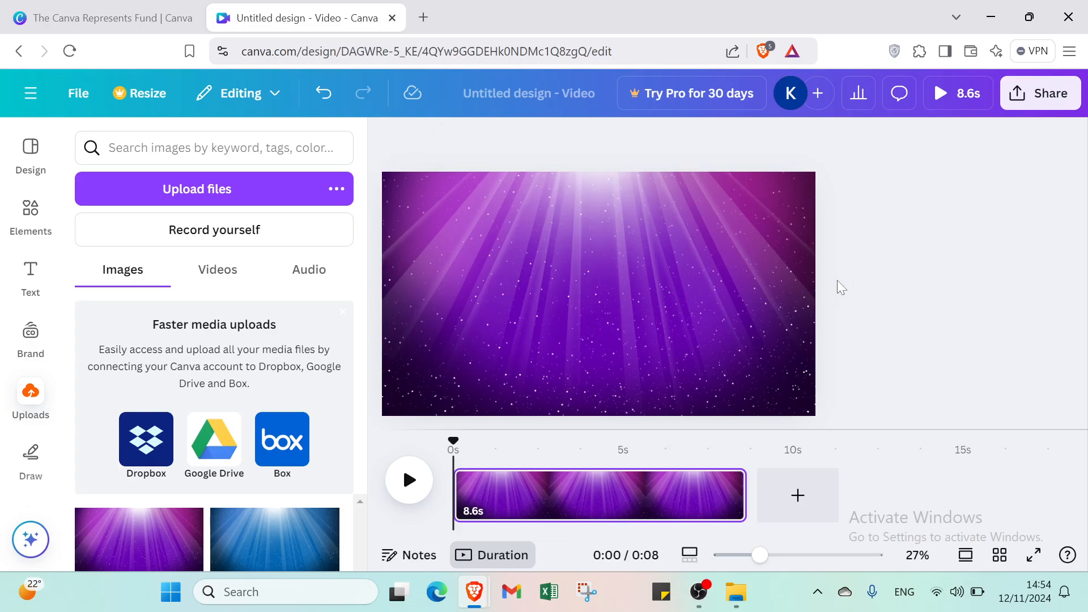
click(795, 287)
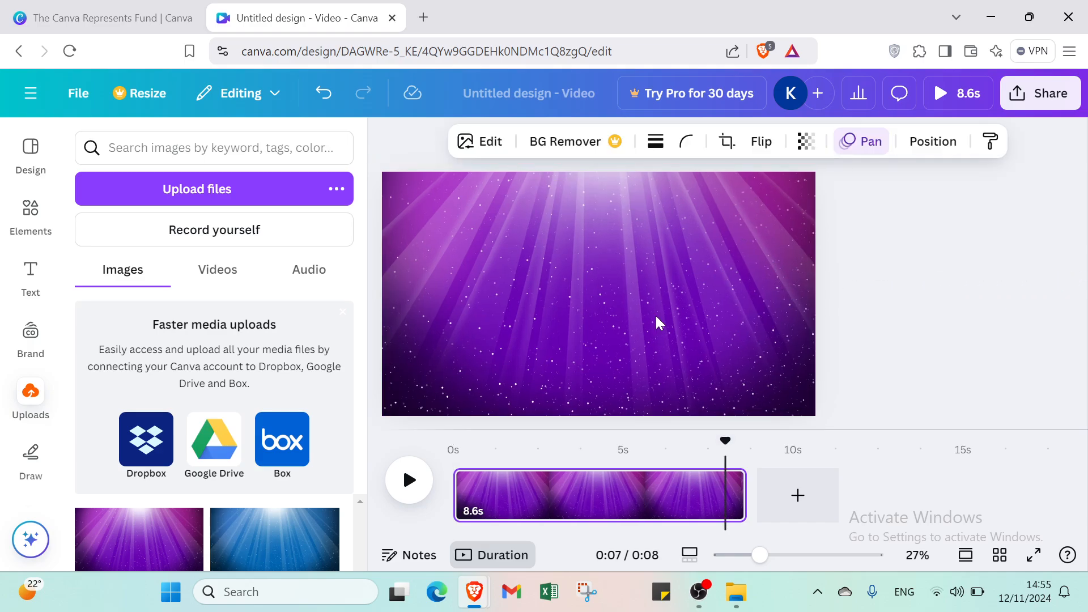
click(655, 314)
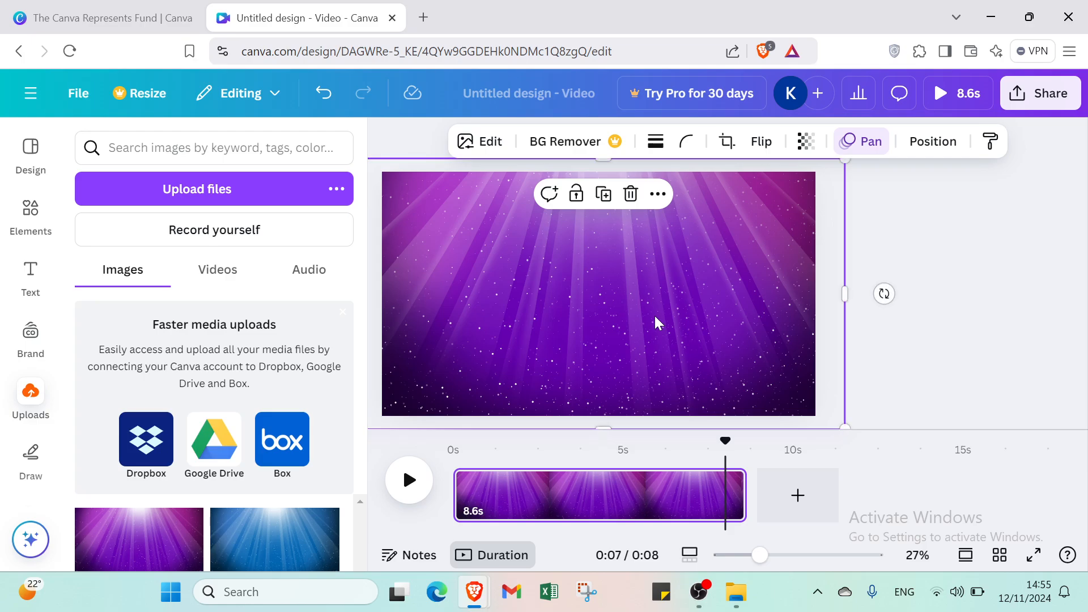
Step: Add a heading reading "Happy birthday" near the upper edge of the page
click(34, 272)
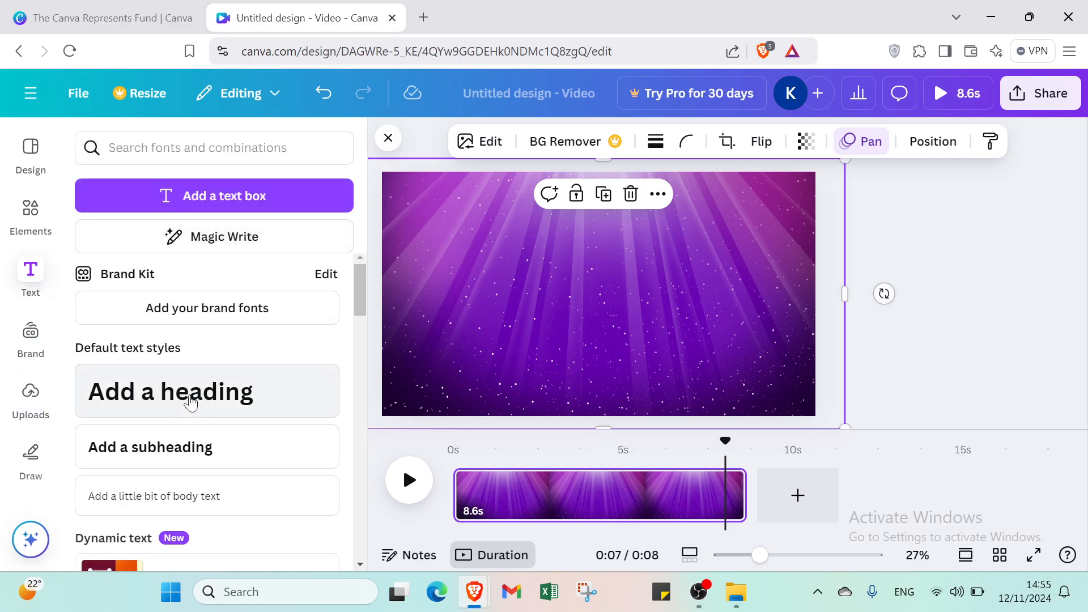
click(189, 402)
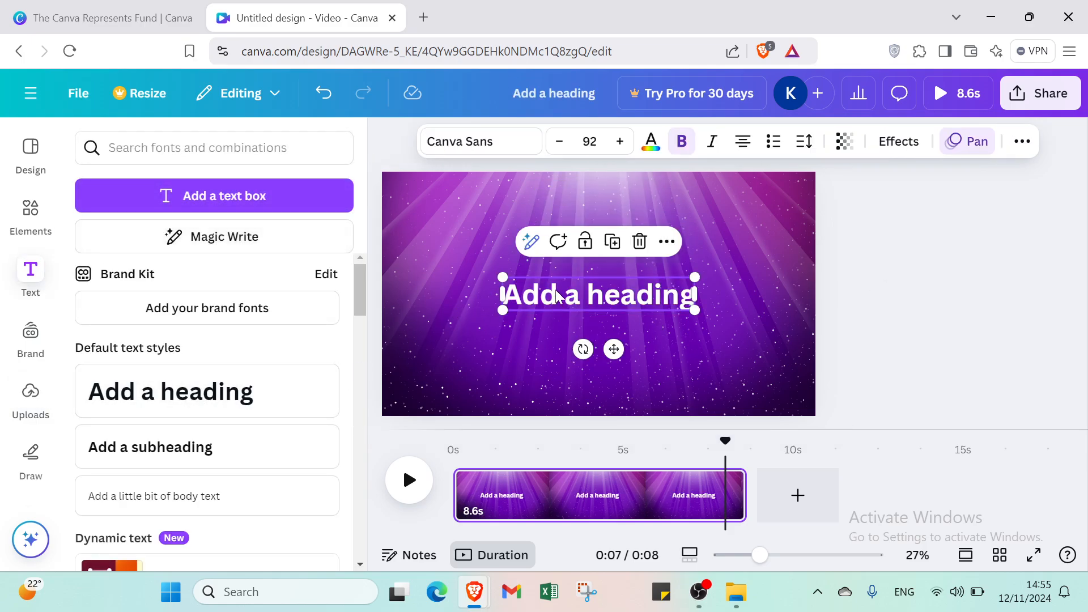
drag(550, 302, 539, 212)
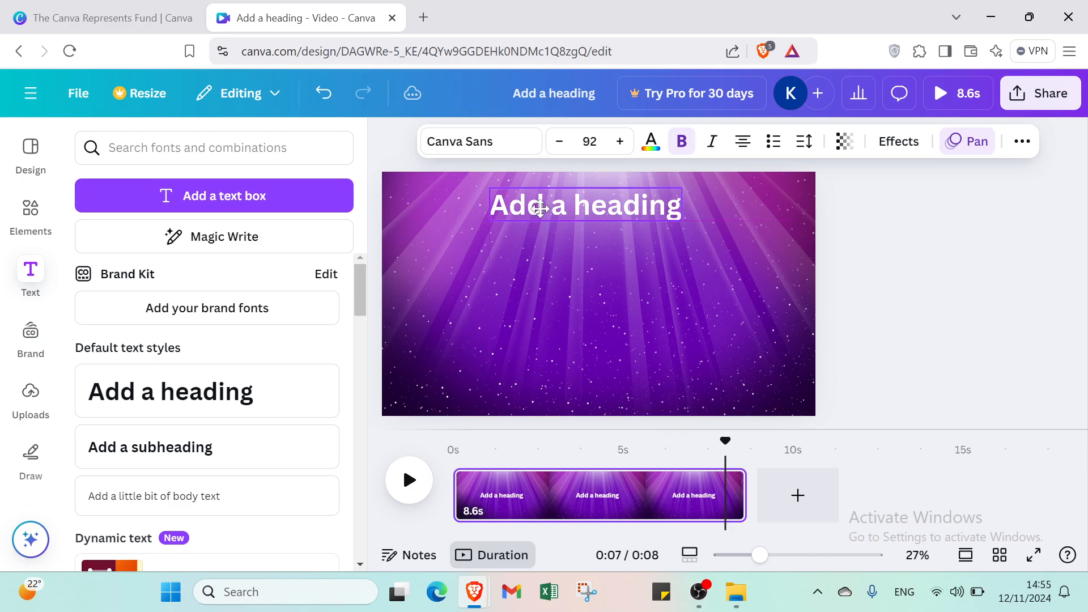
double_click(538, 211)
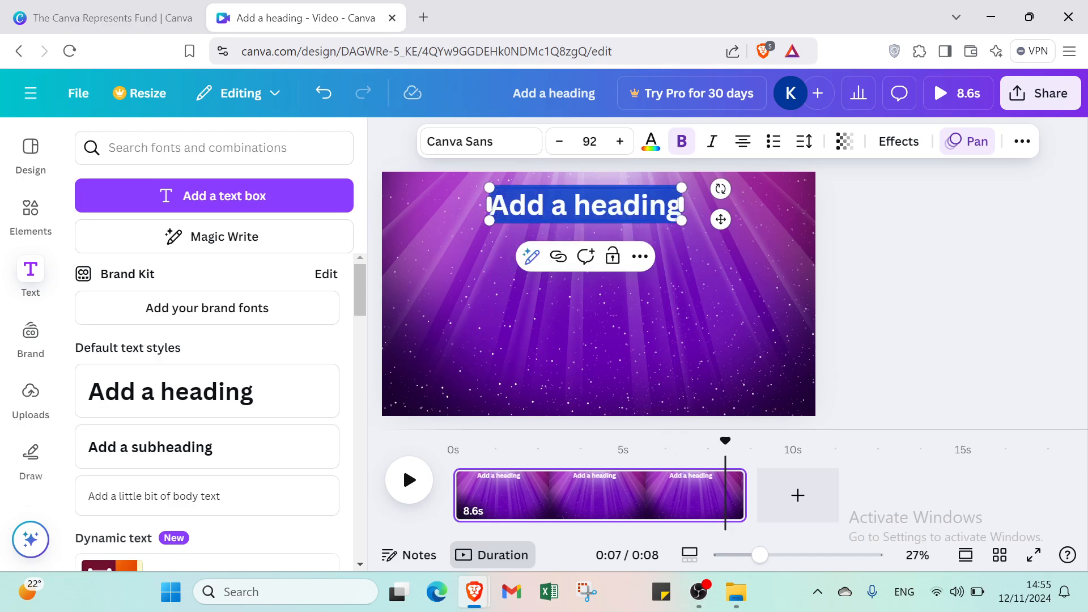
text(Happ)
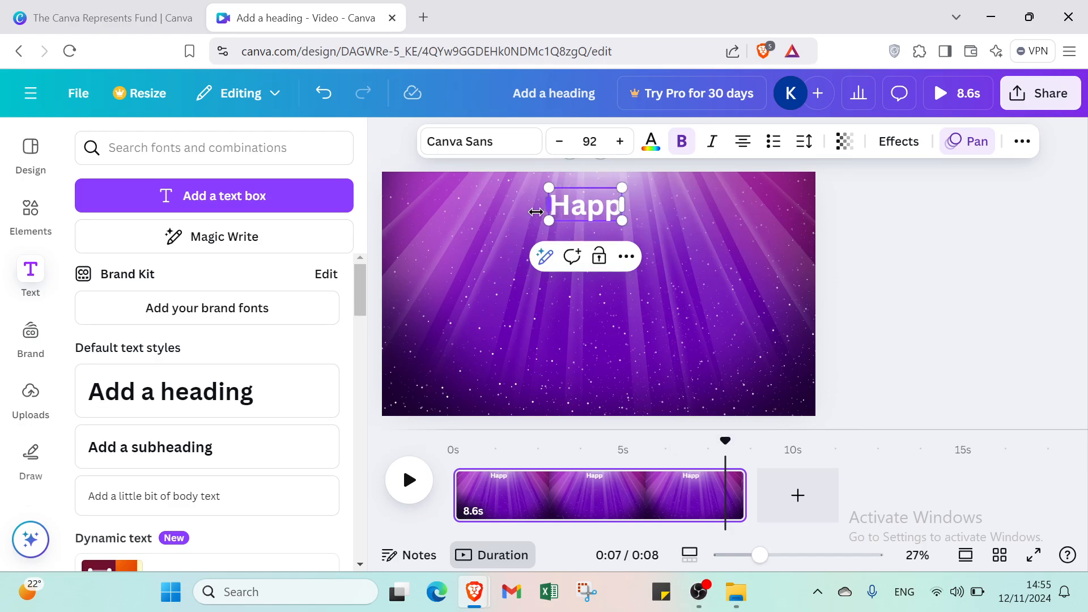
text(y! bie)
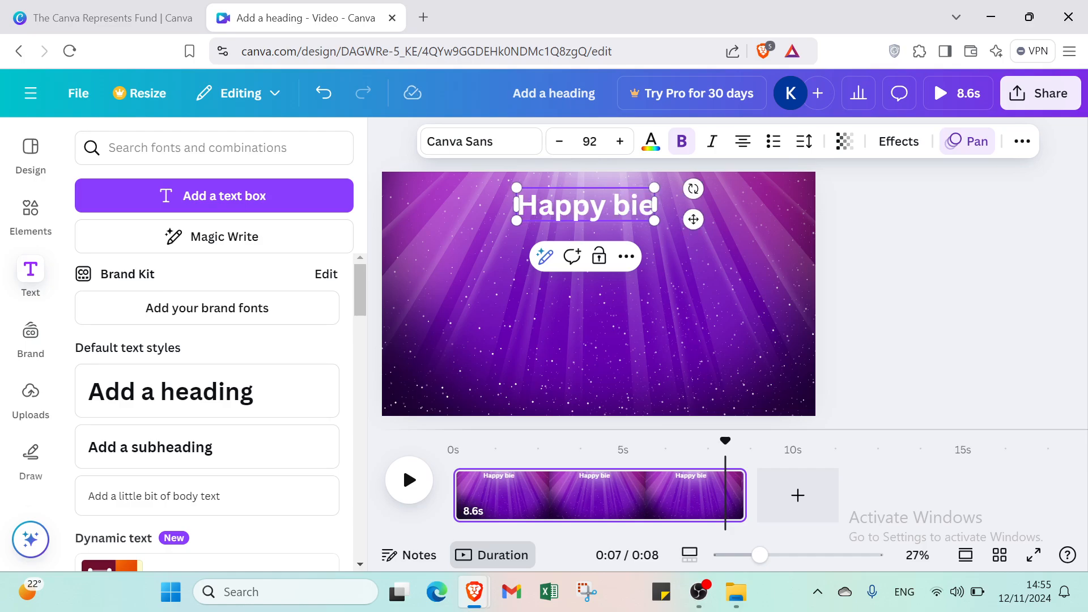
key(BackSpace)
text(rthday!)
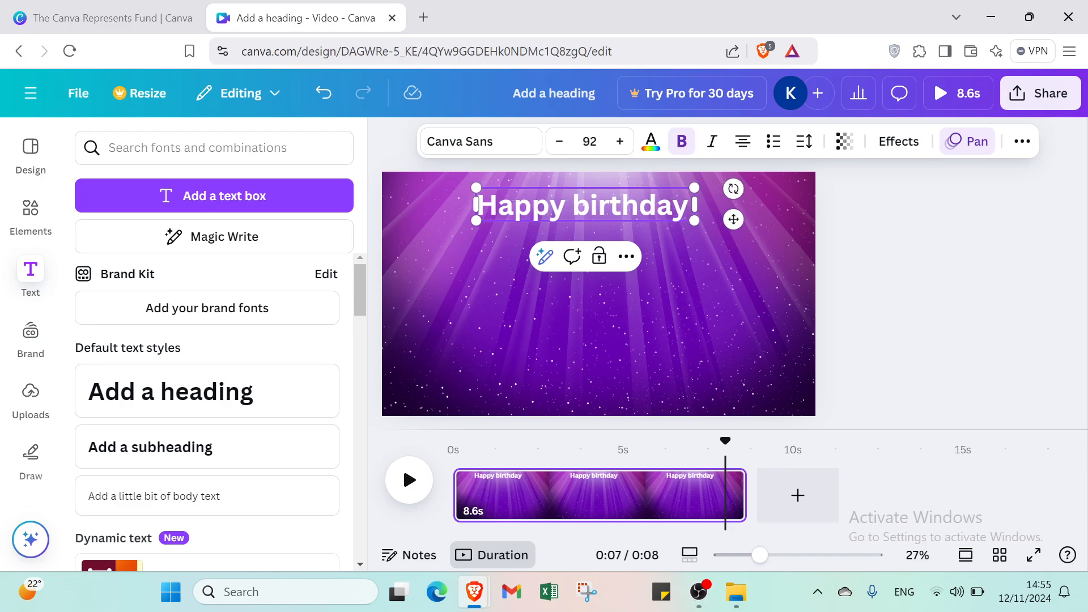
click(480, 311)
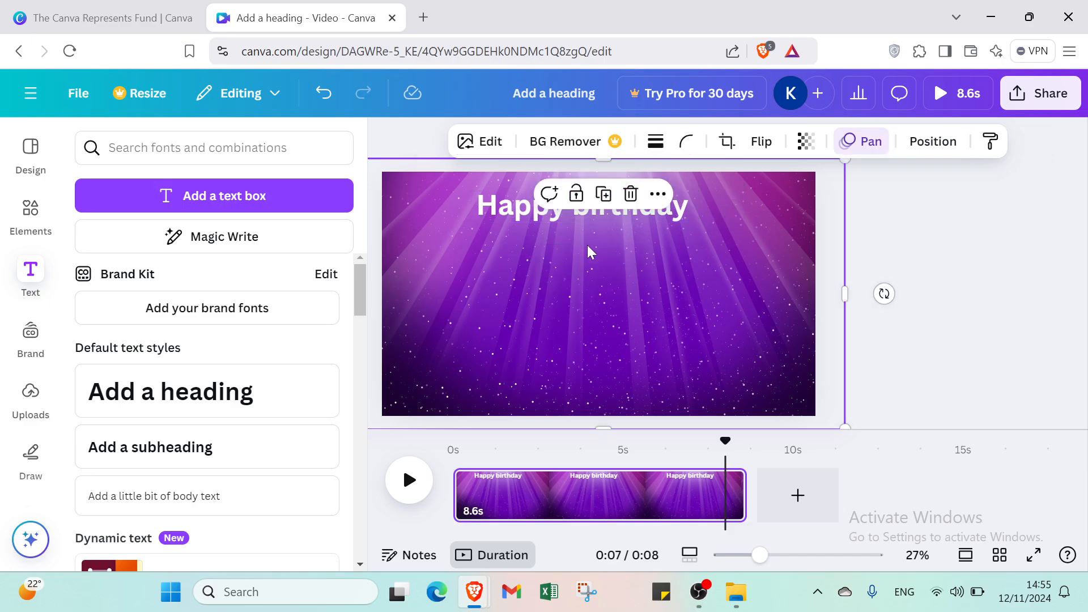
Step: Search the elements for "Birthday party" videos and add the 11.0s clip of children dancing in party hats
click(31, 218)
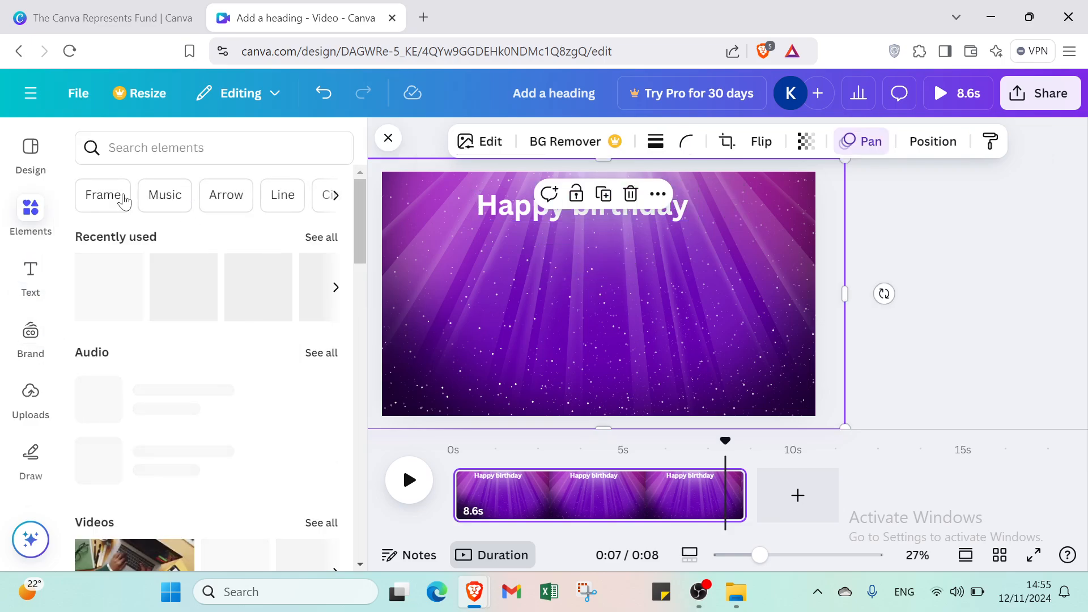
click(147, 147)
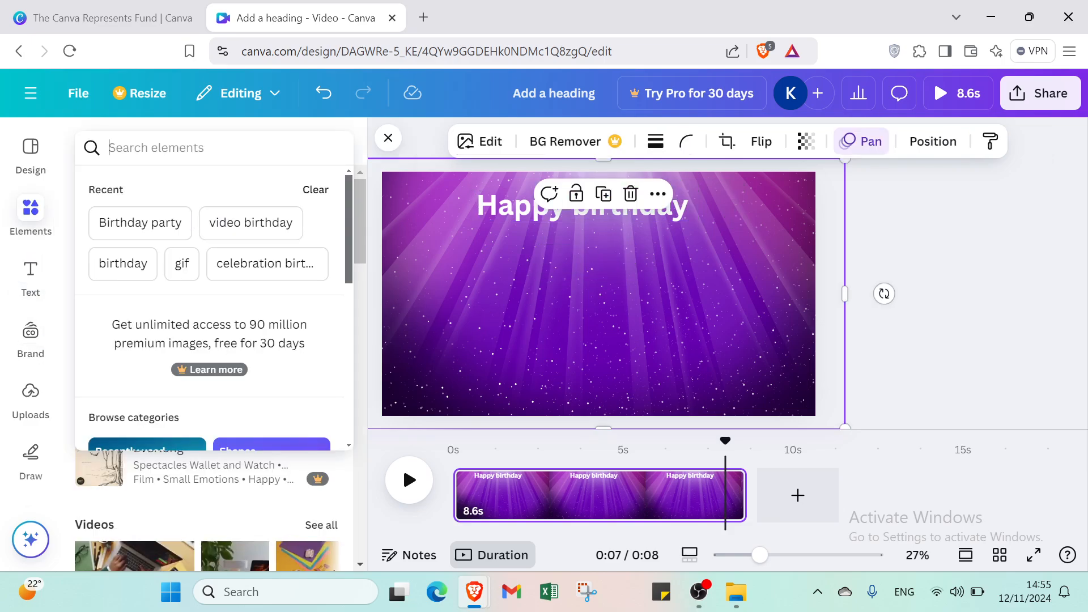
click(145, 221)
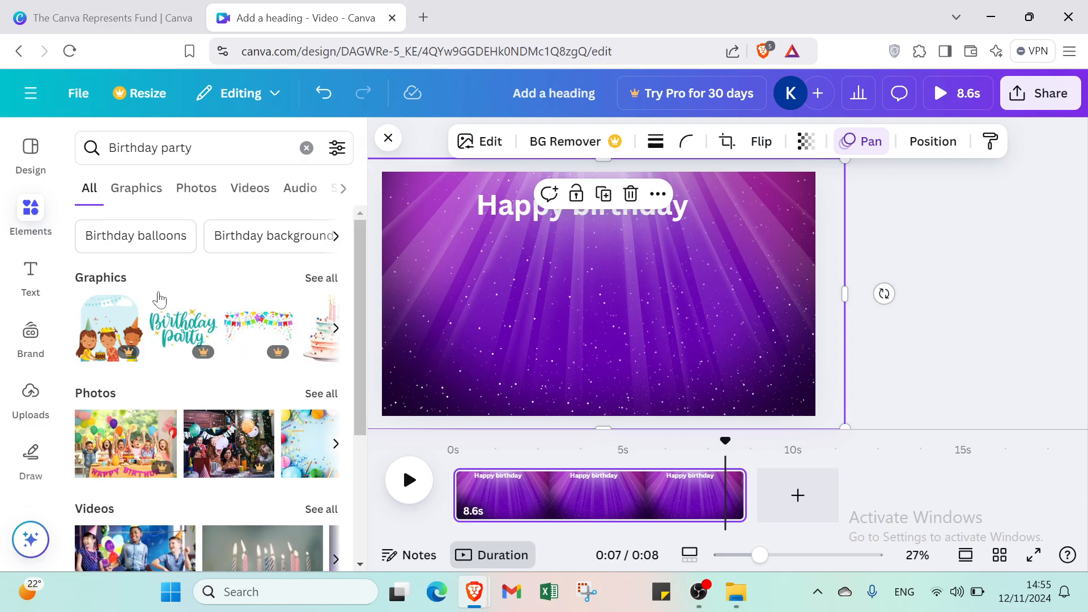
click(249, 190)
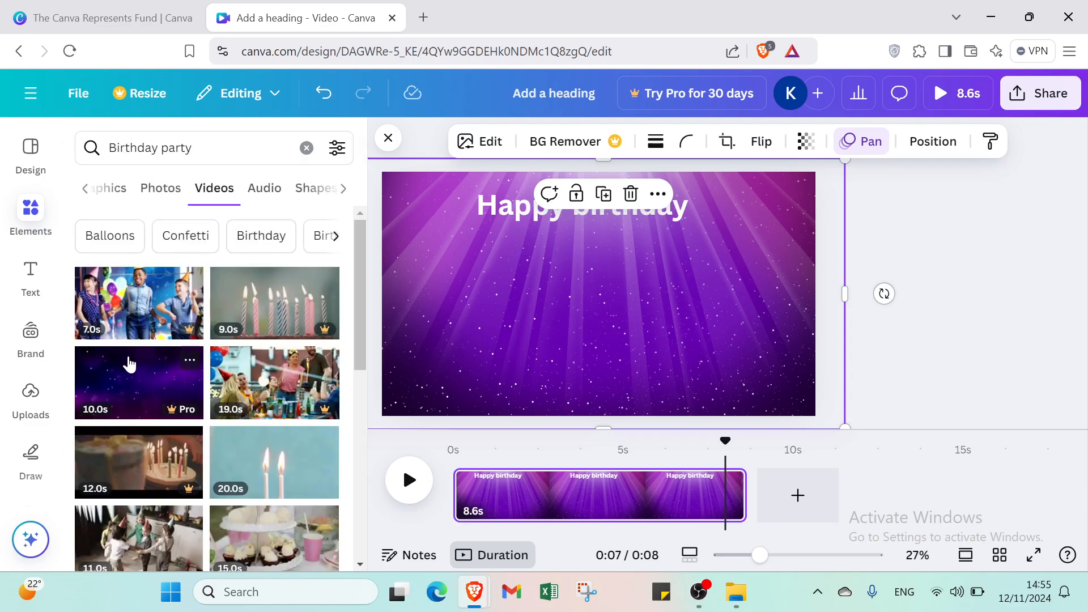
scroll(207, 393, down, 2)
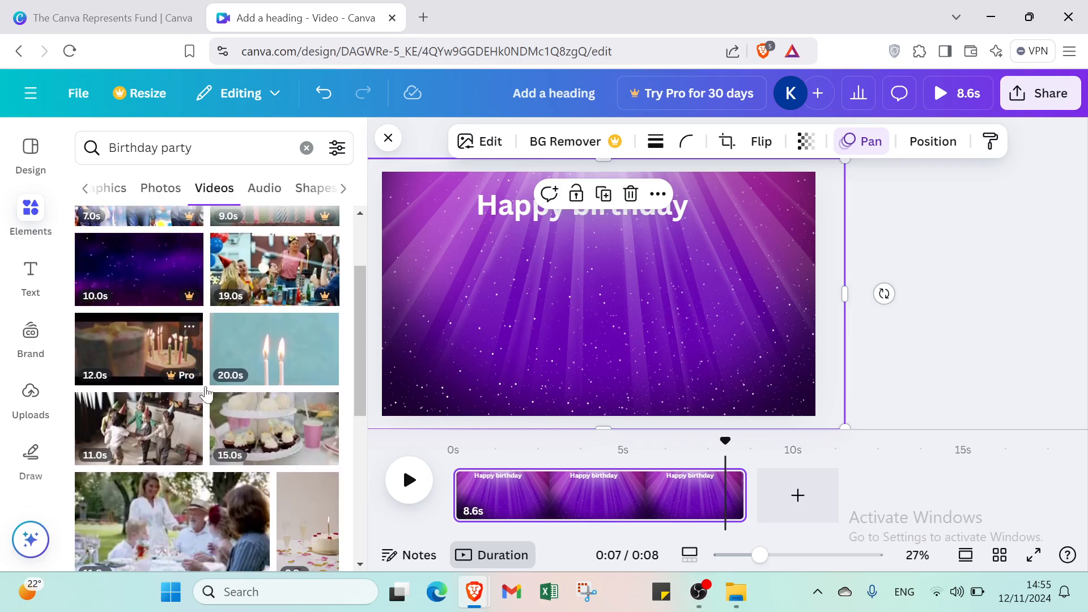
click(182, 430)
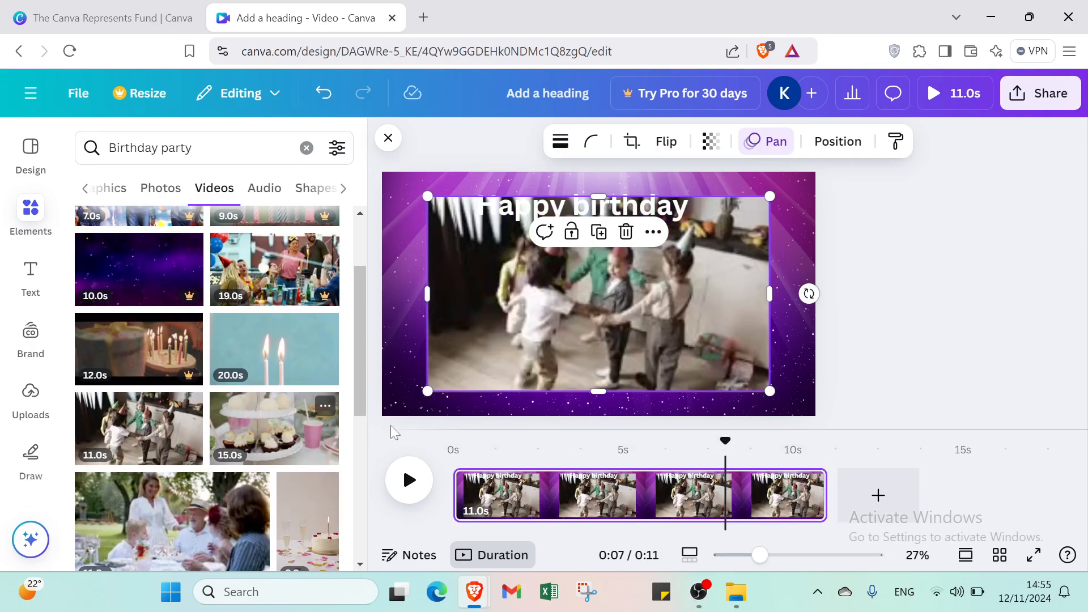
Step: Shrink the children's party video and place it directly beneath the heading, raising the heading slightly
drag(430, 196, 540, 270)
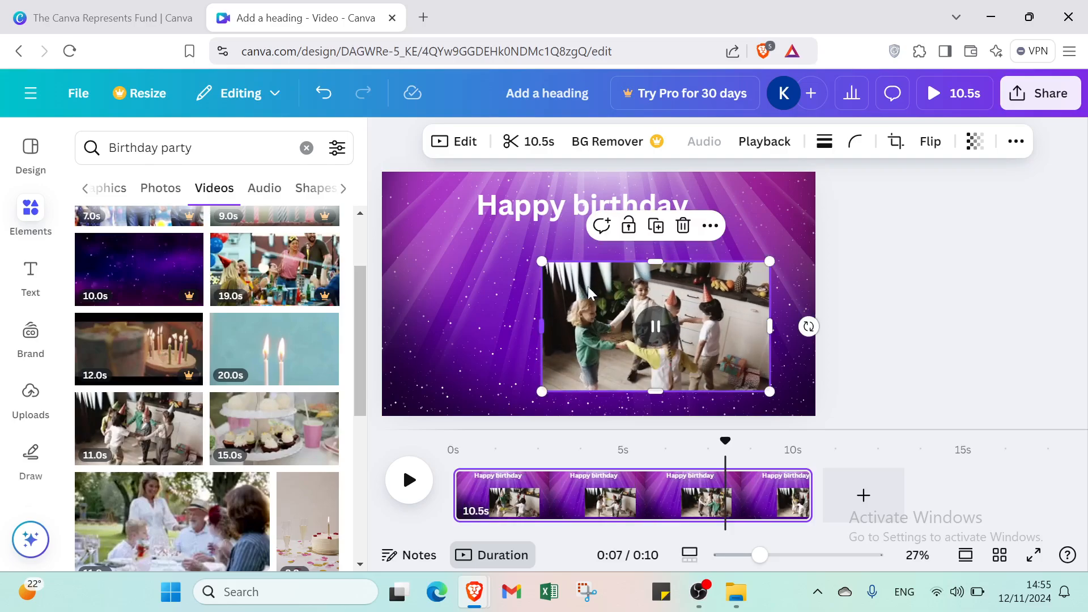
drag(647, 297, 580, 258)
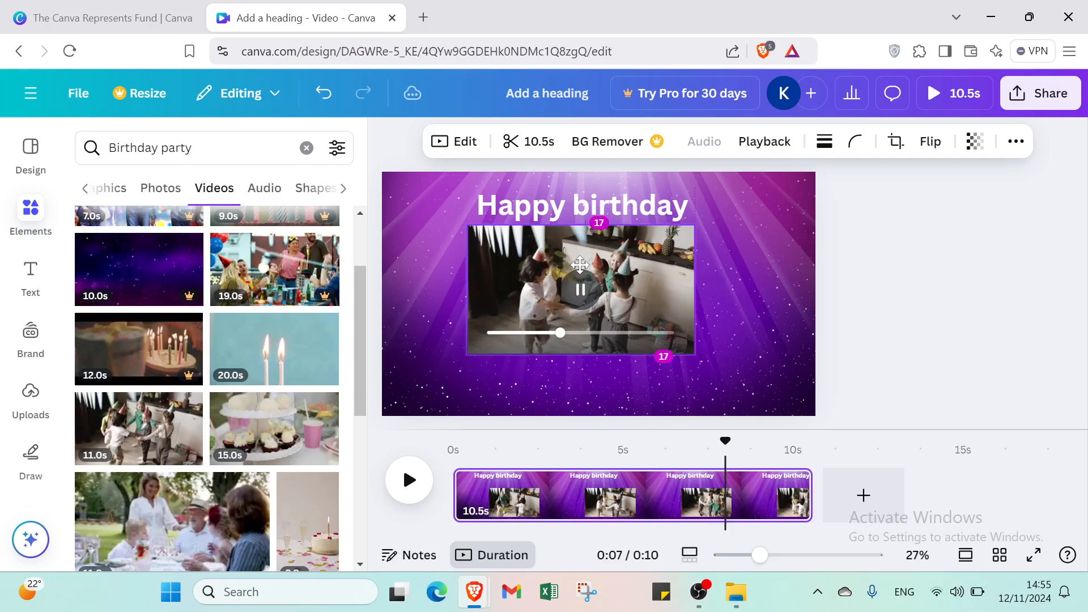
click(586, 208)
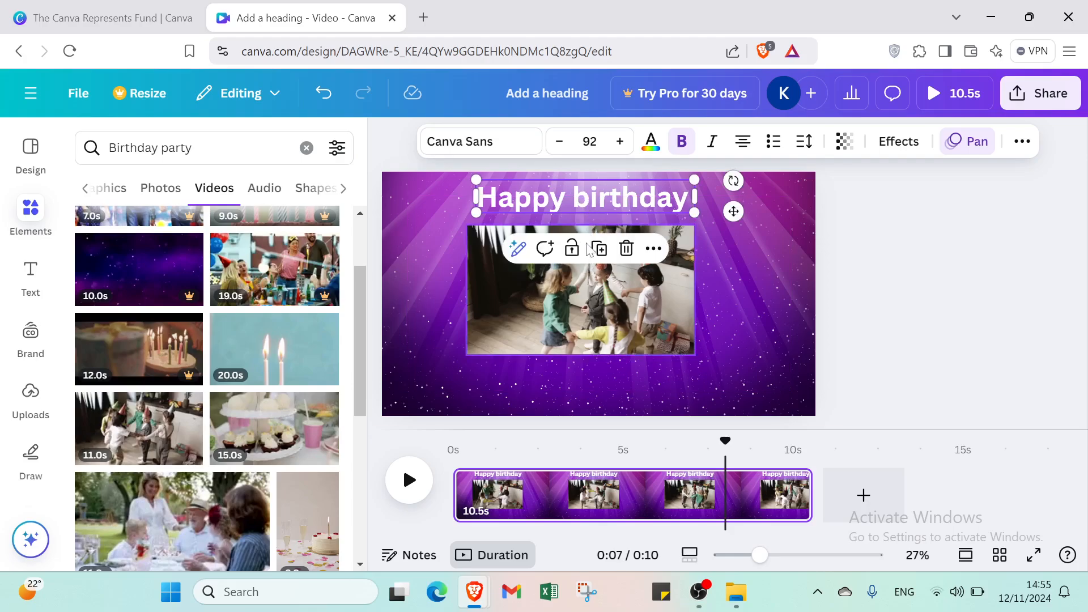
drag(593, 287, 593, 281)
click(783, 276)
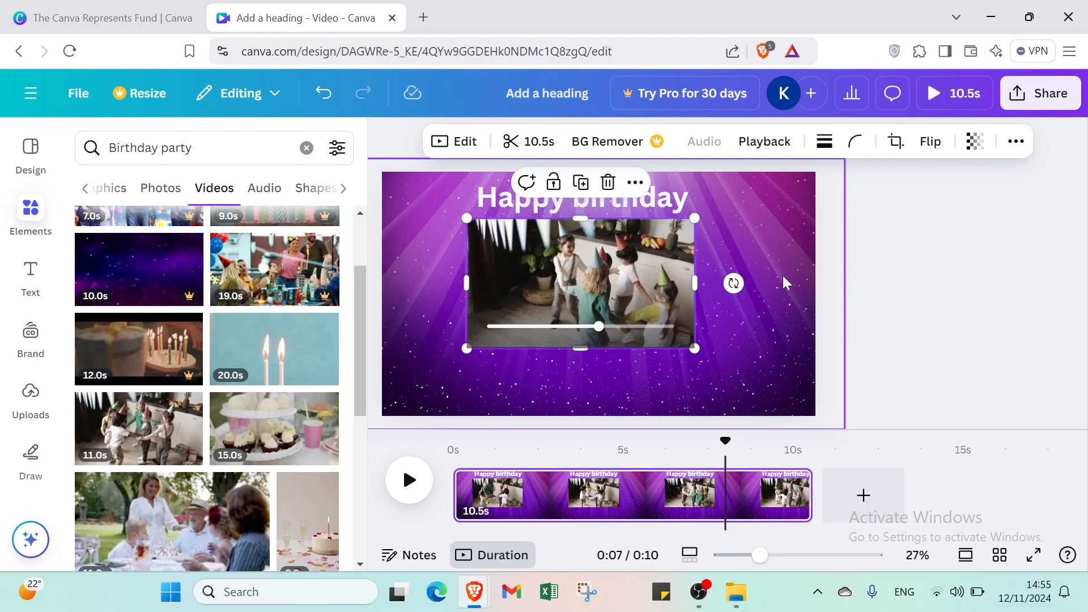
click(951, 283)
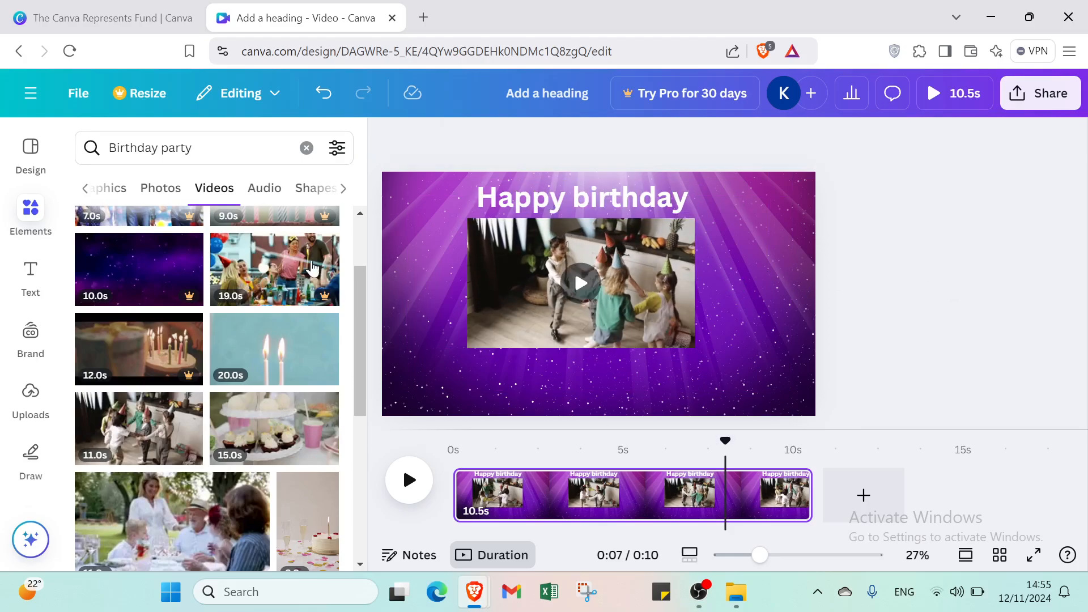
Step: Switch the element results to graphics and shift the heading and video closer to the page's horizontal centre
click(113, 193)
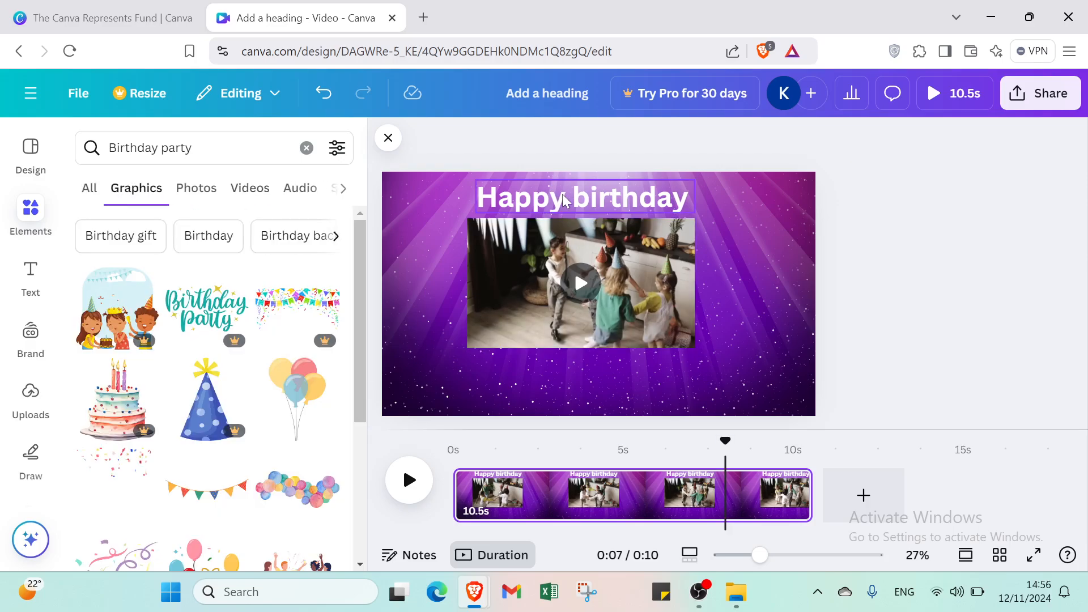
drag(561, 195, 598, 191)
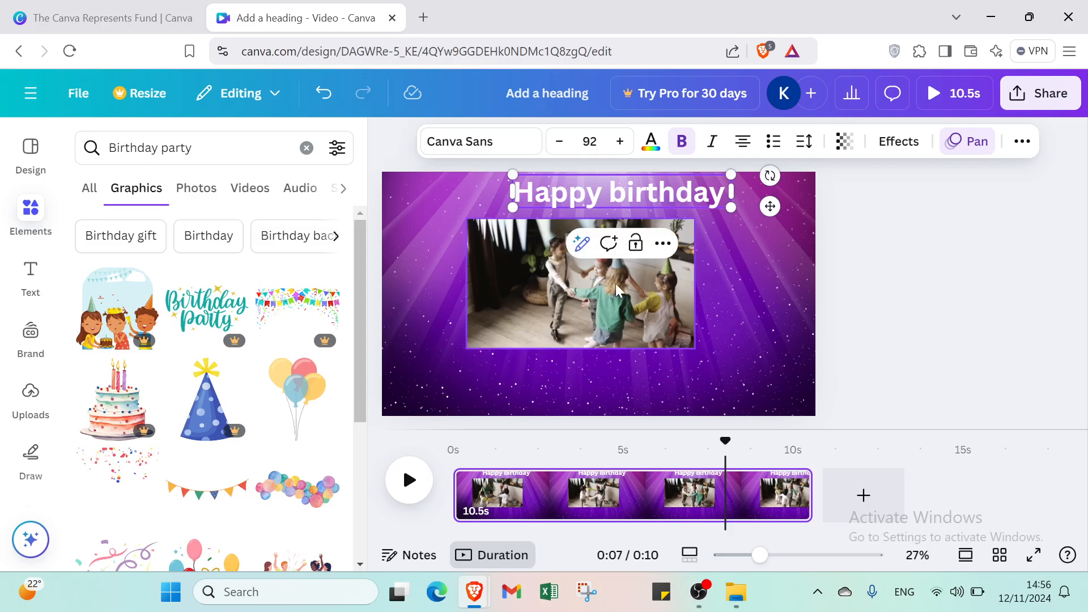
drag(616, 291, 626, 284)
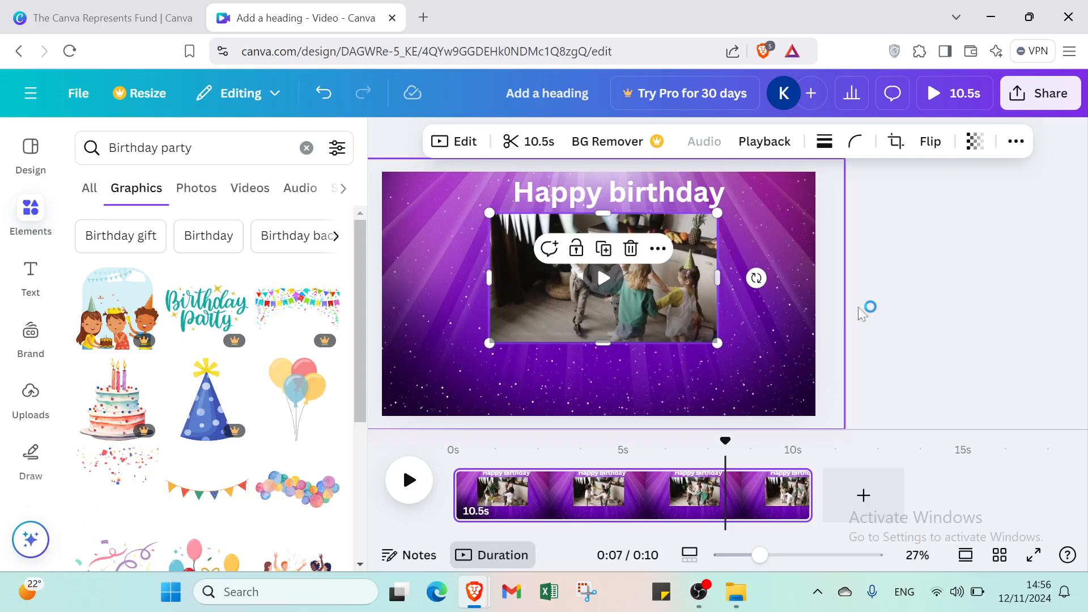
click(867, 306)
drag(648, 190, 627, 190)
click(825, 252)
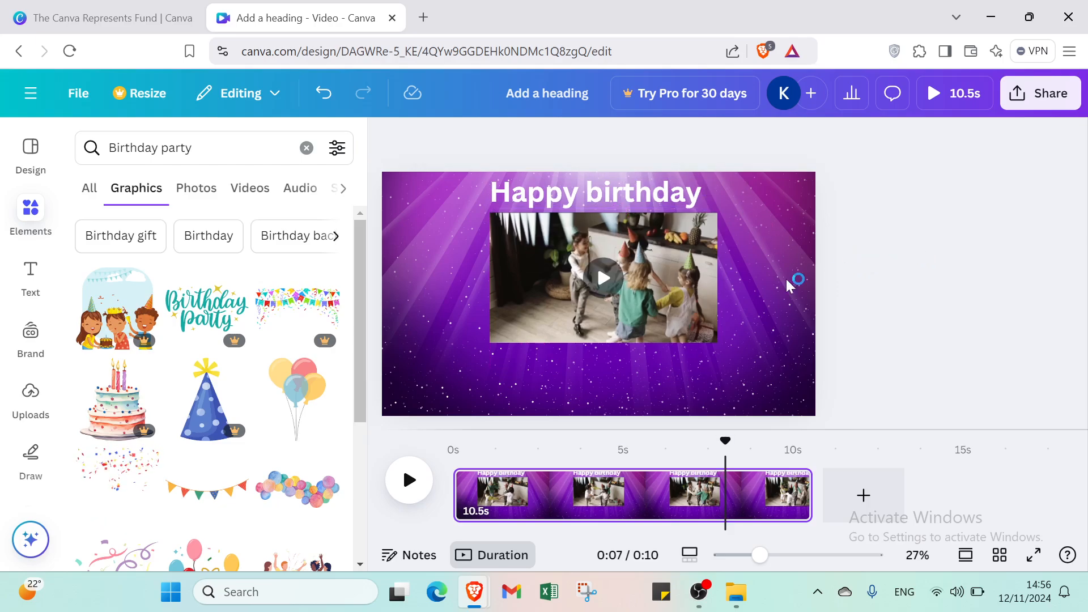
click(512, 320)
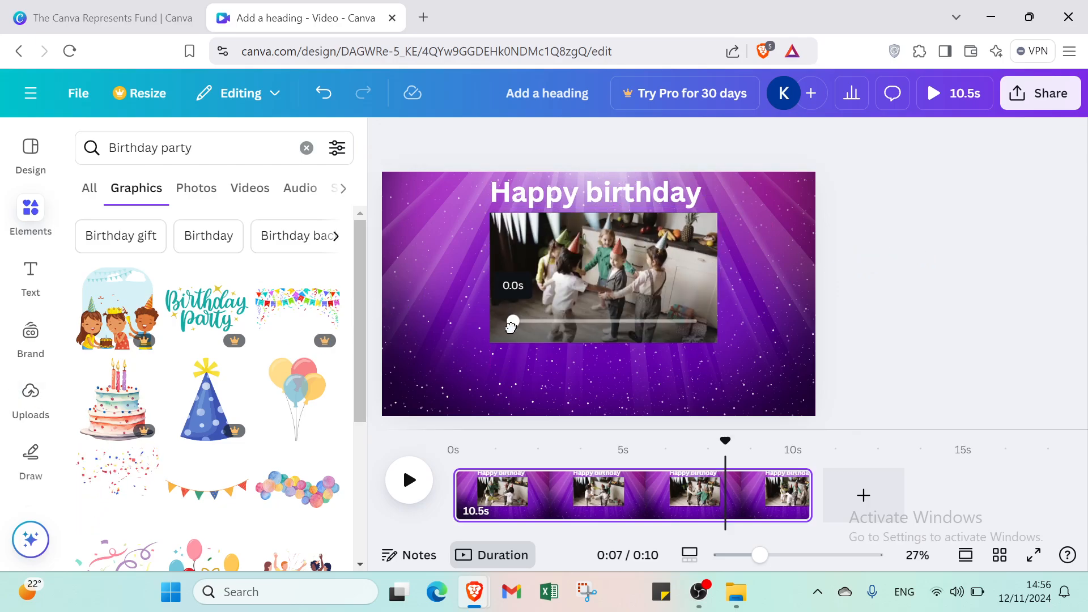
mouse_move(665, 268)
mouse_down()
mouse_move(668, 296)
mouse_move(657, 275)
mouse_up()
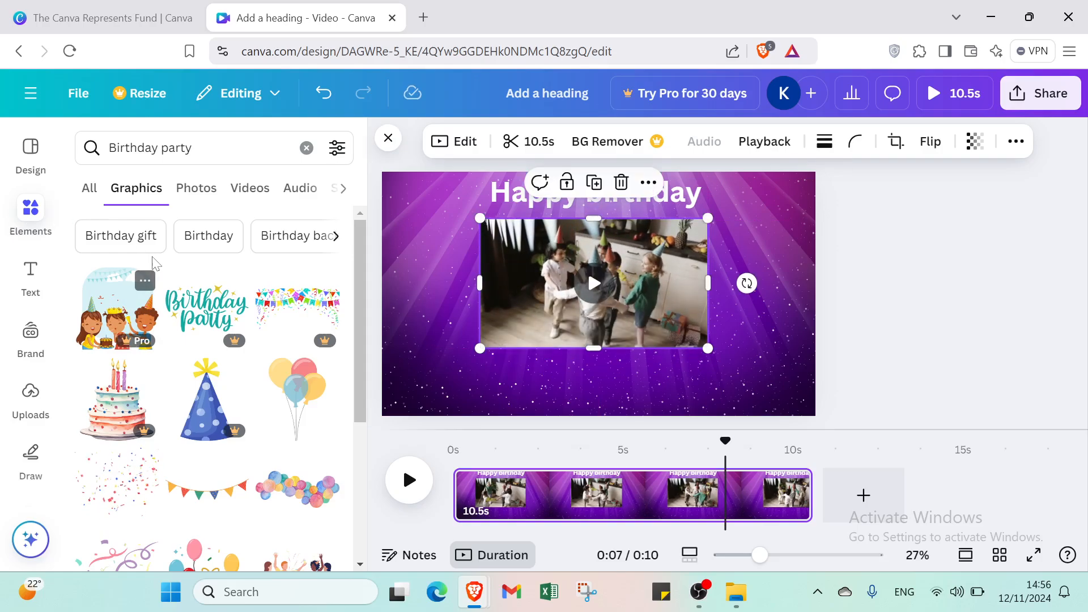
Step: Add the colourful triangular bunting graphic above the heading, moving the video and heading lower on the page to make room
scroll(170, 283, down, 4)
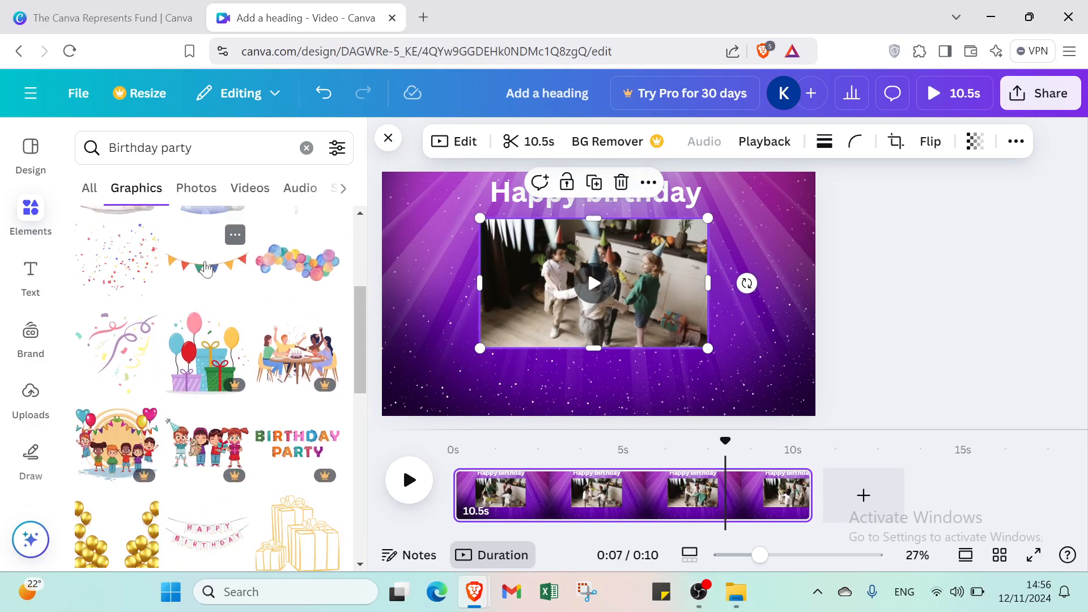
click(206, 268)
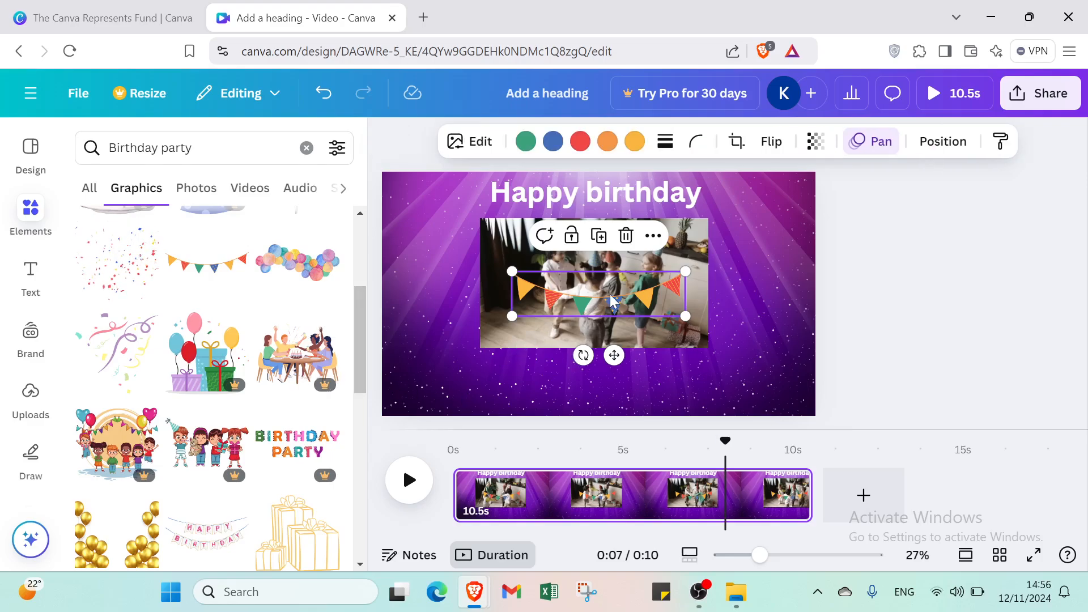
drag(644, 336, 637, 391)
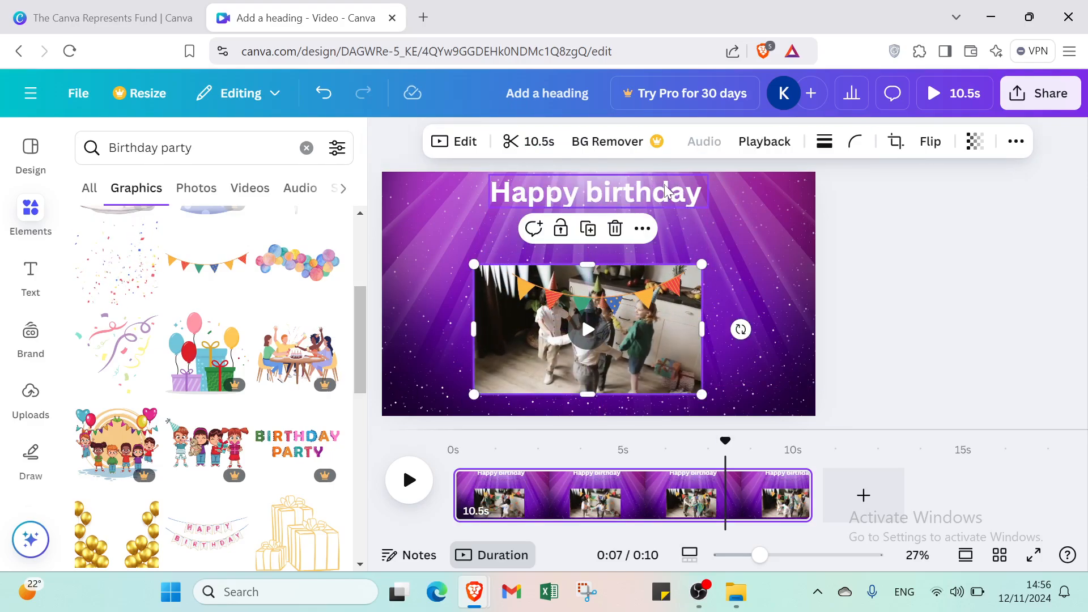
drag(640, 191, 628, 219)
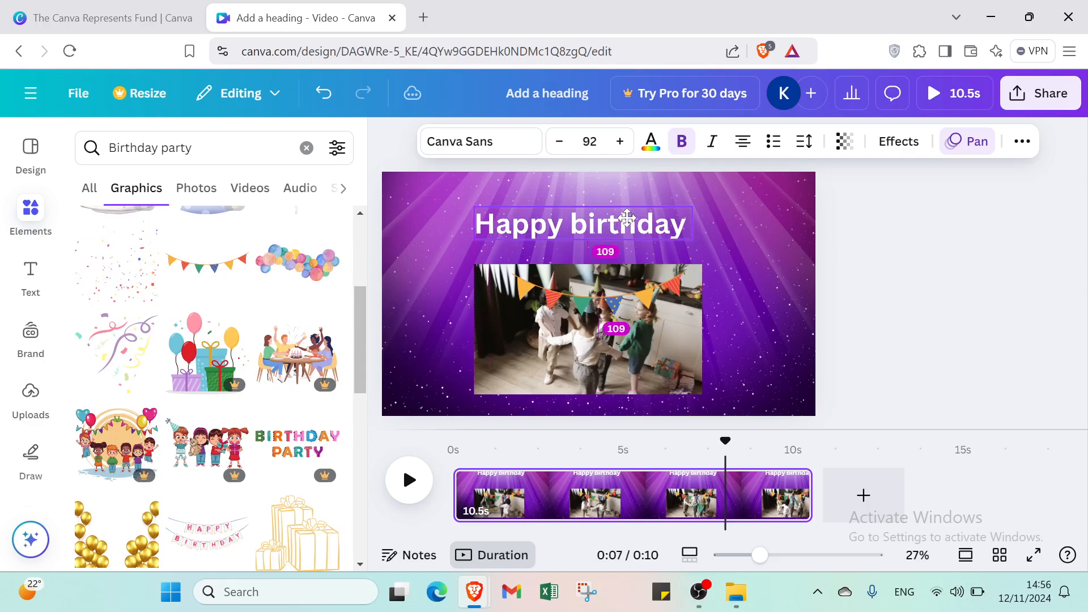
drag(594, 299, 578, 198)
click(913, 264)
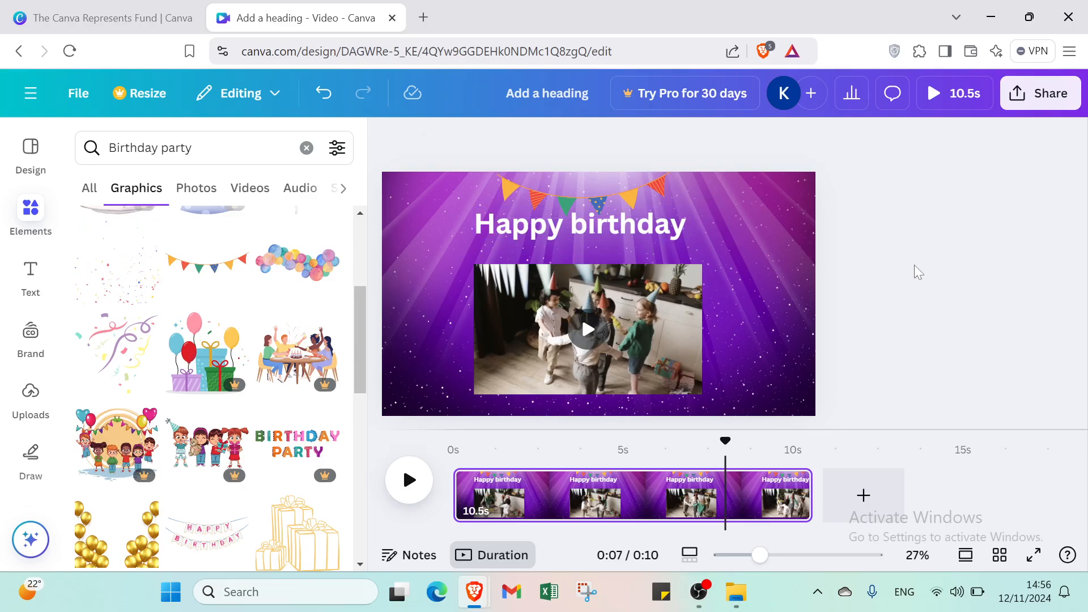
click(665, 231)
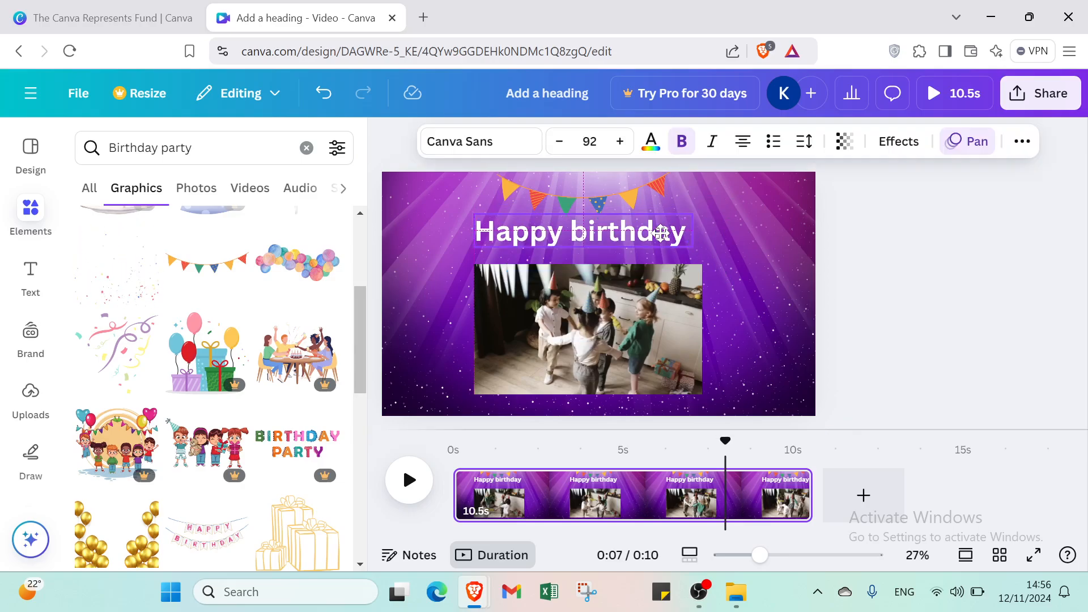
text(!)
click(950, 310)
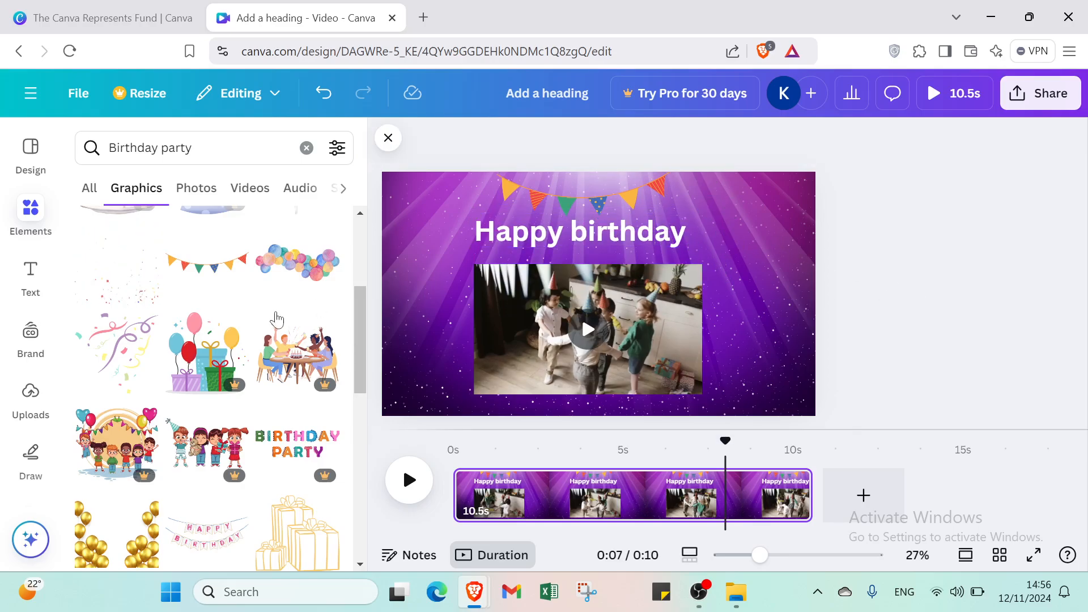
Step: Add the yellow-and-white birthday cake graphic with candles, shrink it and place it to the right of the party video
scroll(133, 404, down, 10)
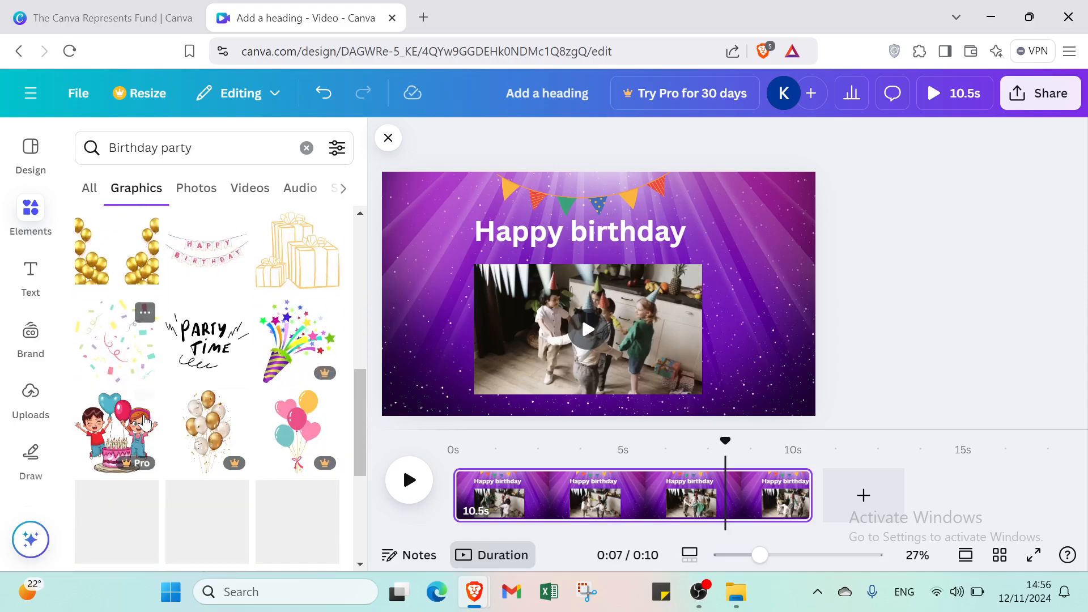
scroll(153, 429, up, 10)
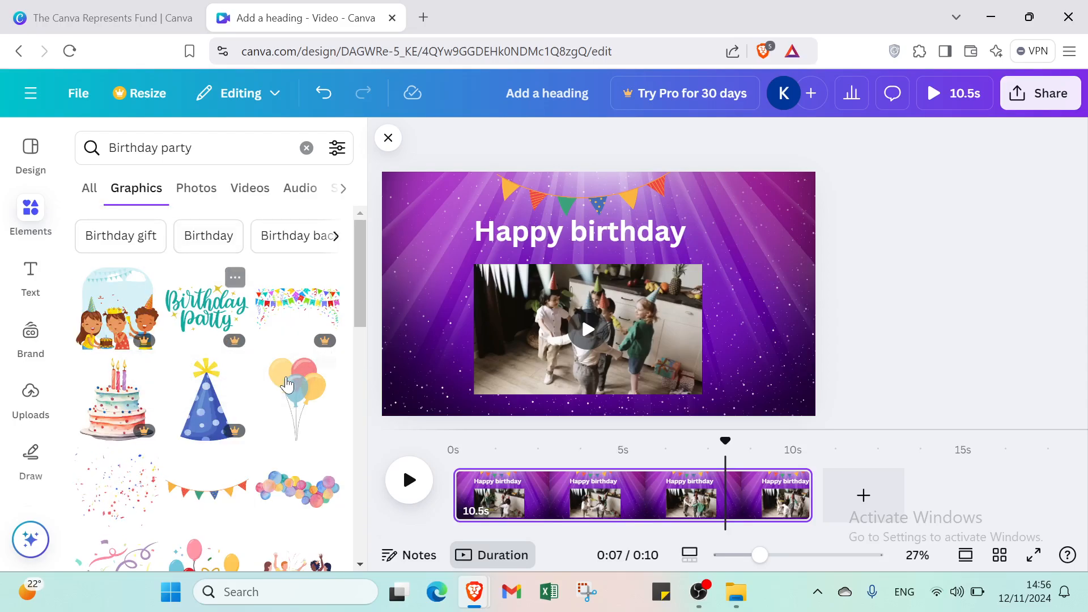
scroll(288, 385, down, 7)
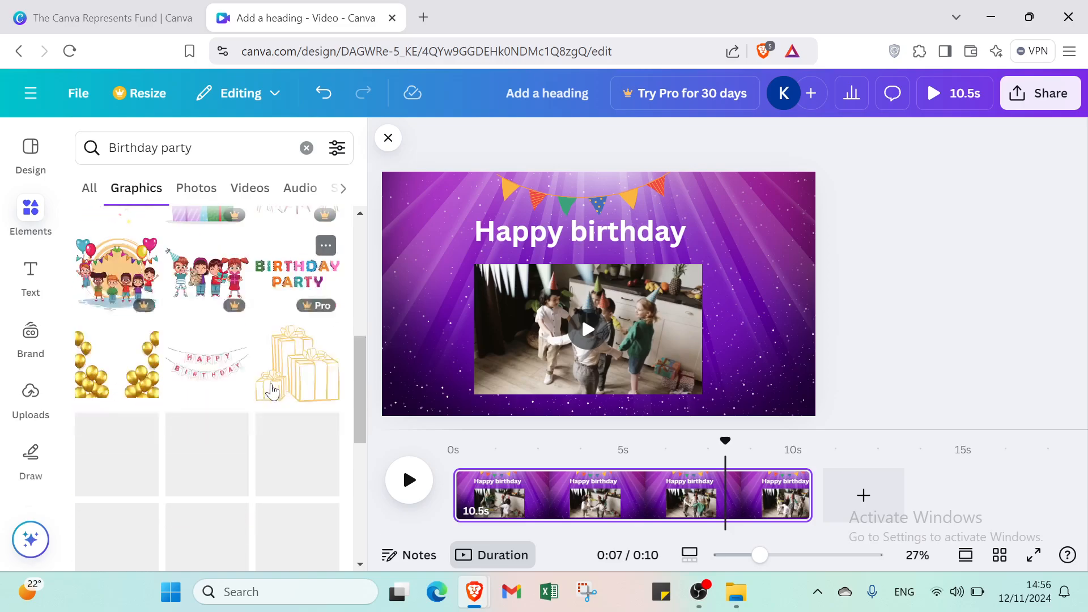
scroll(272, 391, down, 1)
scroll(289, 396, down, 3)
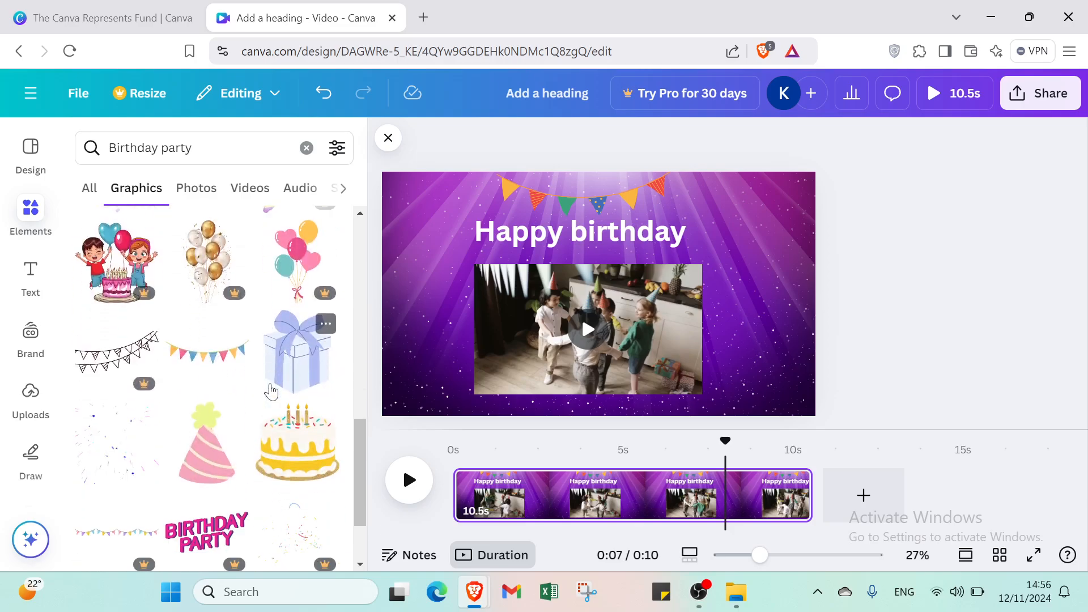
click(305, 403)
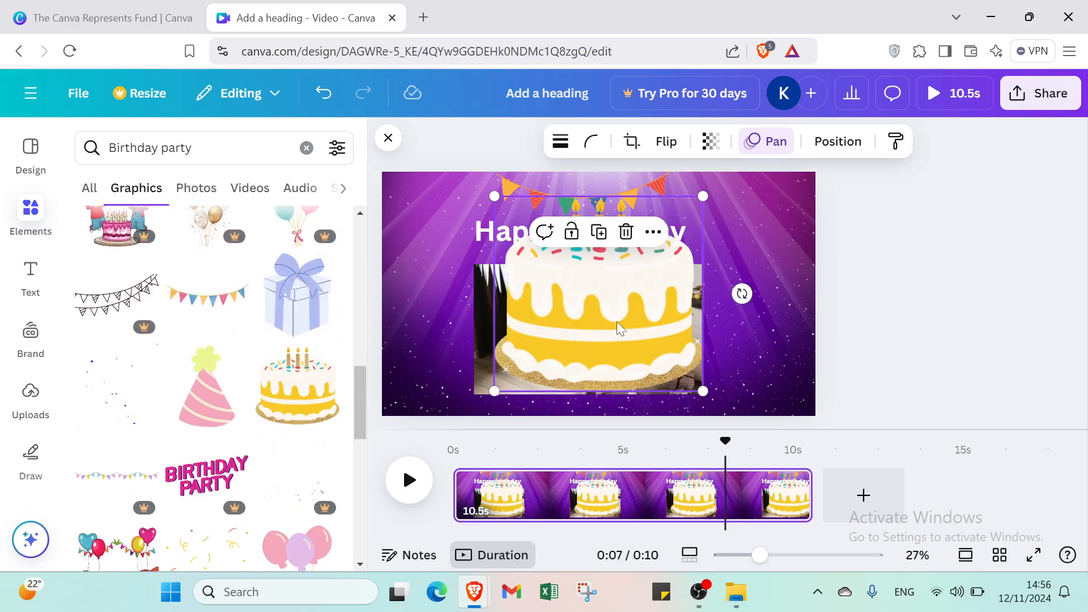
drag(549, 234, 744, 332)
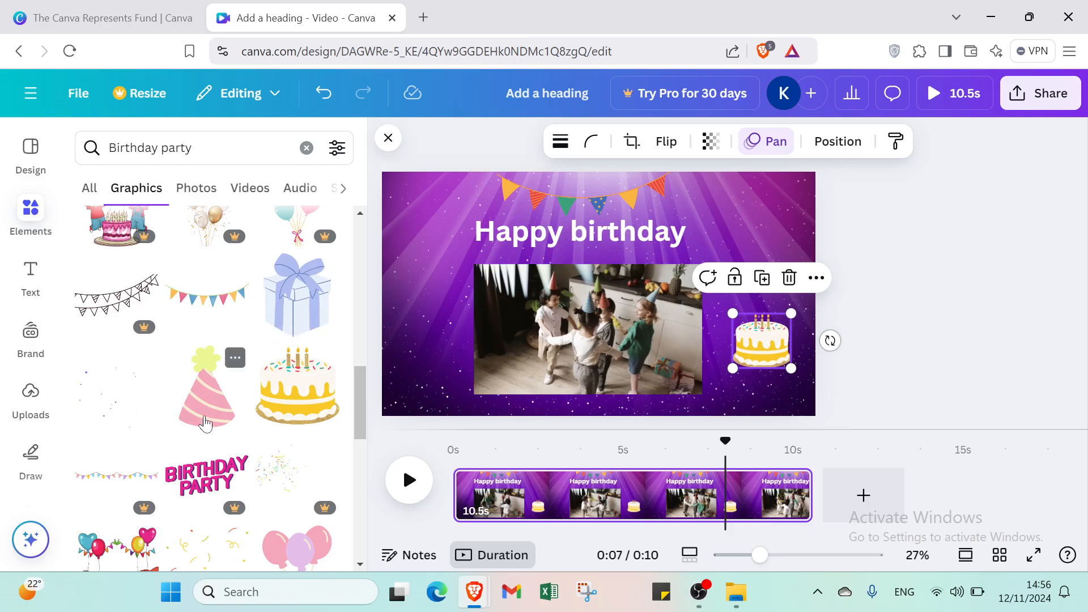
Step: Add the red party popper graphic with streamers, shrink it and place it to the left of the party video
scroll(205, 423, down, 4)
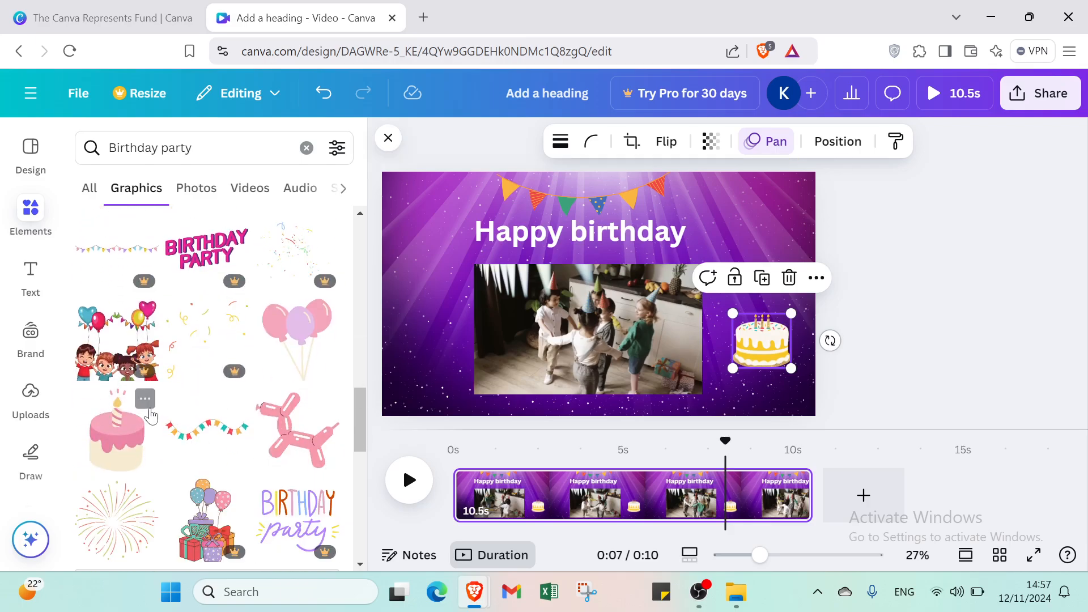
scroll(190, 466, down, 6)
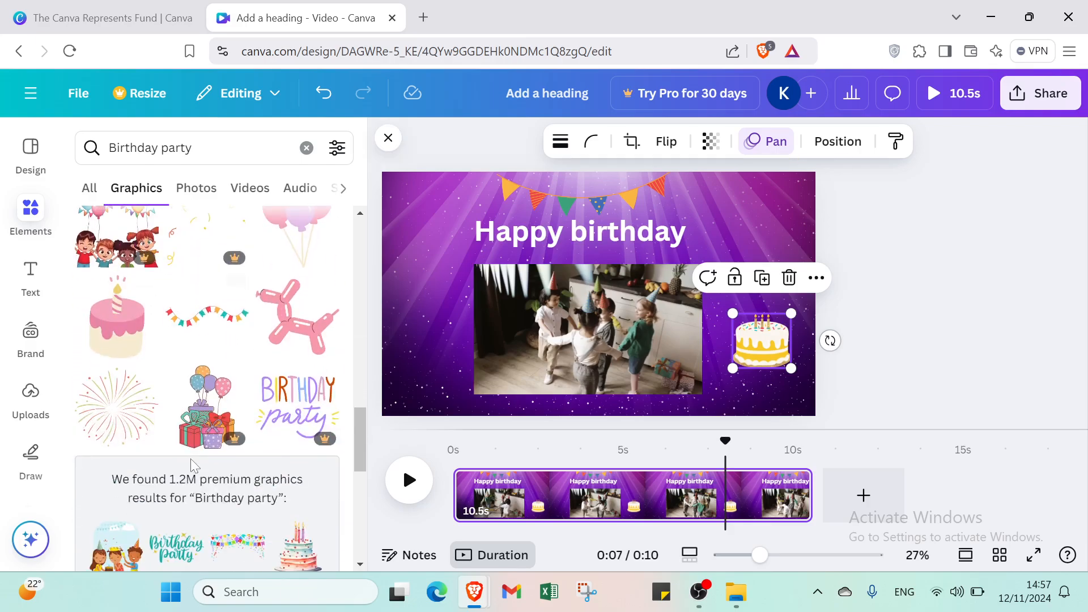
scroll(193, 466, down, 3)
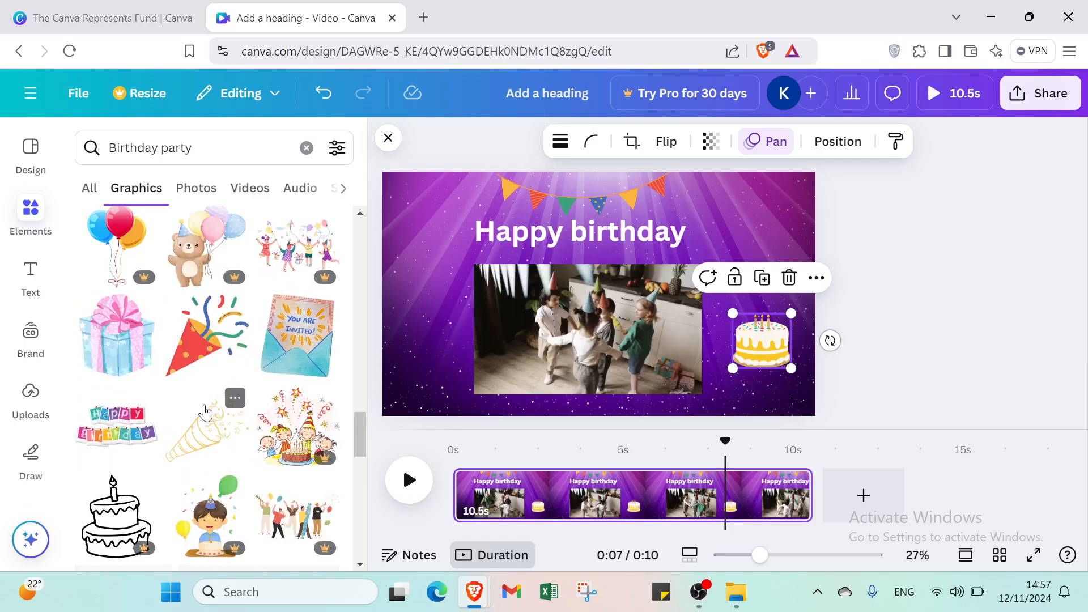
click(207, 334)
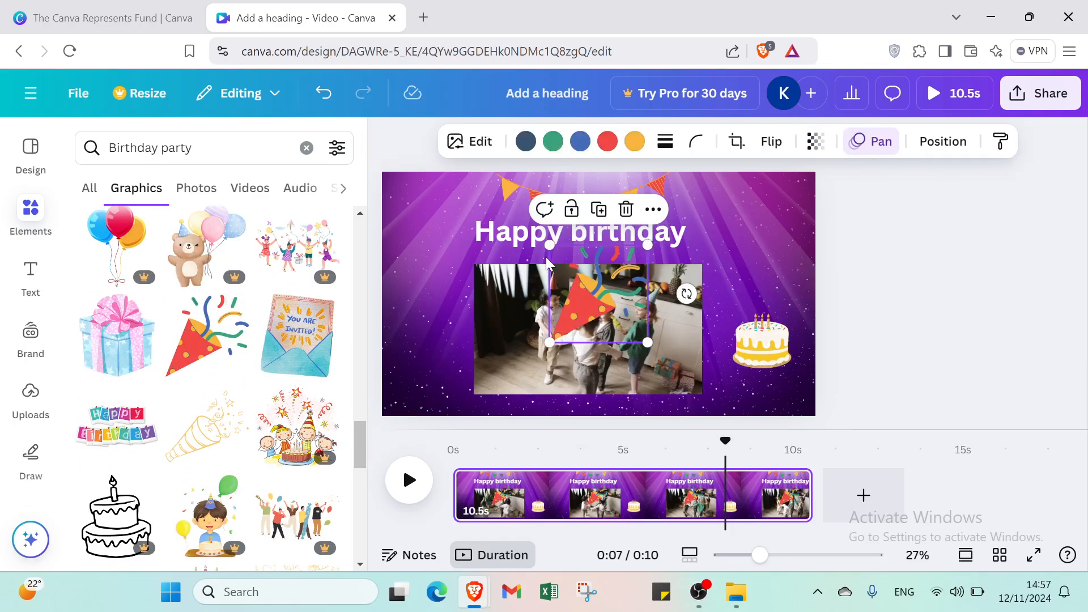
drag(545, 248, 601, 296)
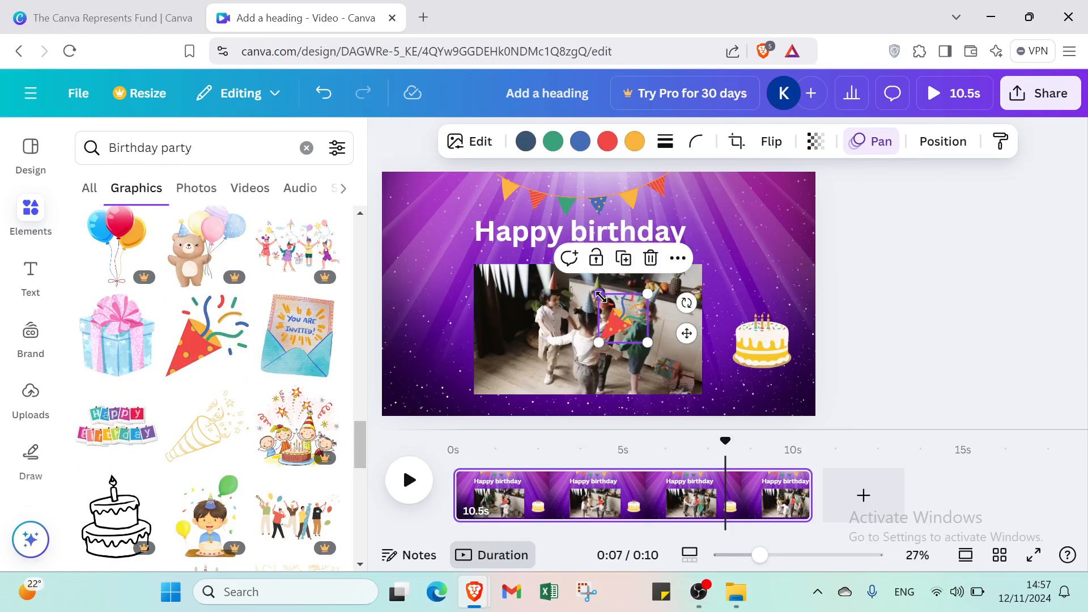
drag(627, 340, 434, 361)
click(472, 251)
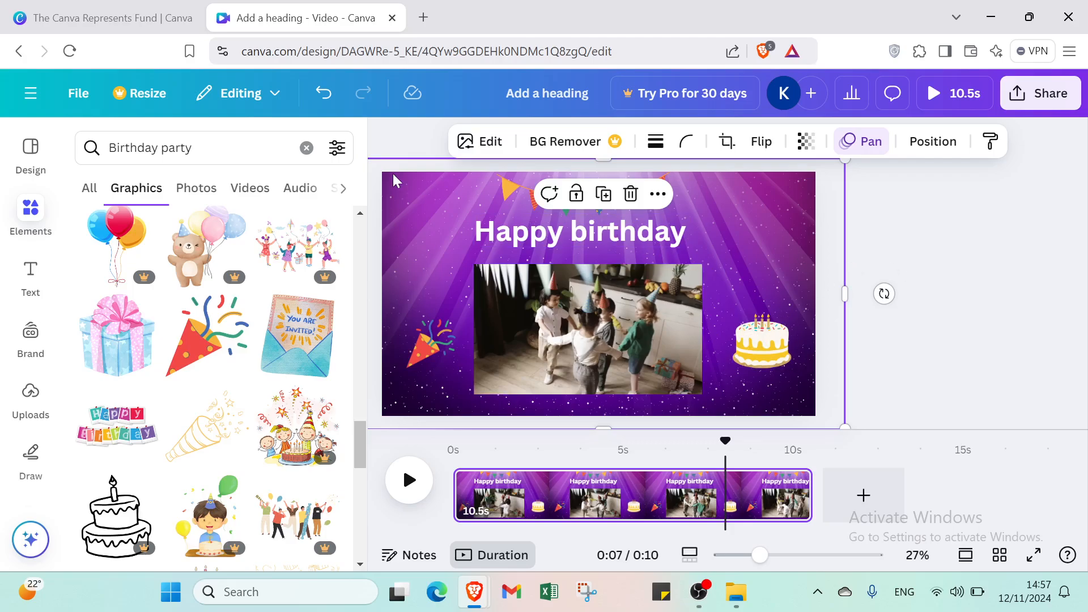
Step: Record yourself over the design in the recording studio for about 8 seconds and save the clip to the page
click(33, 166)
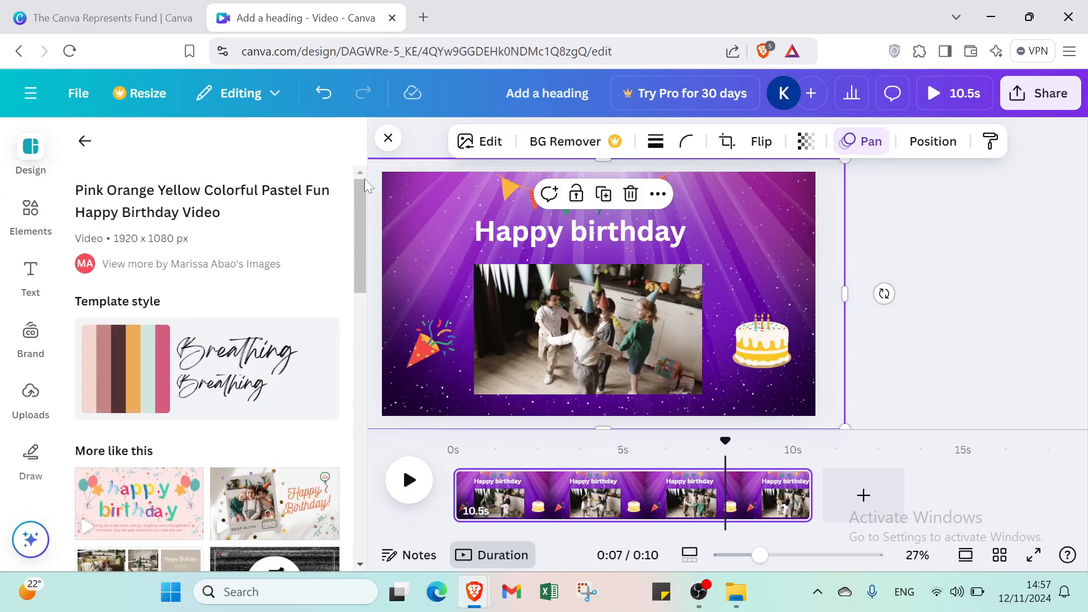
click(388, 139)
click(29, 417)
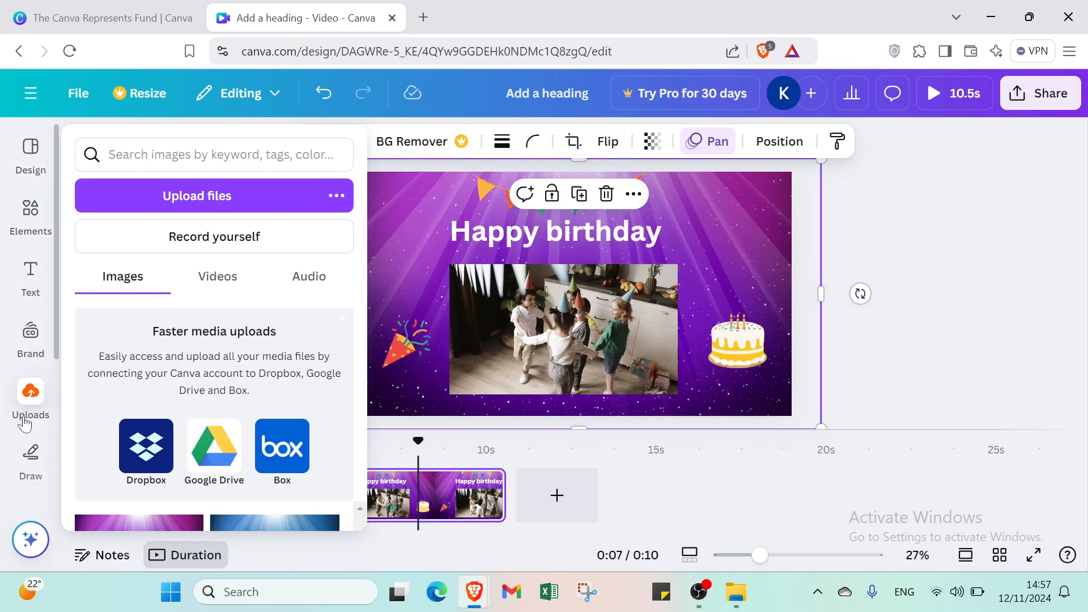
click(241, 234)
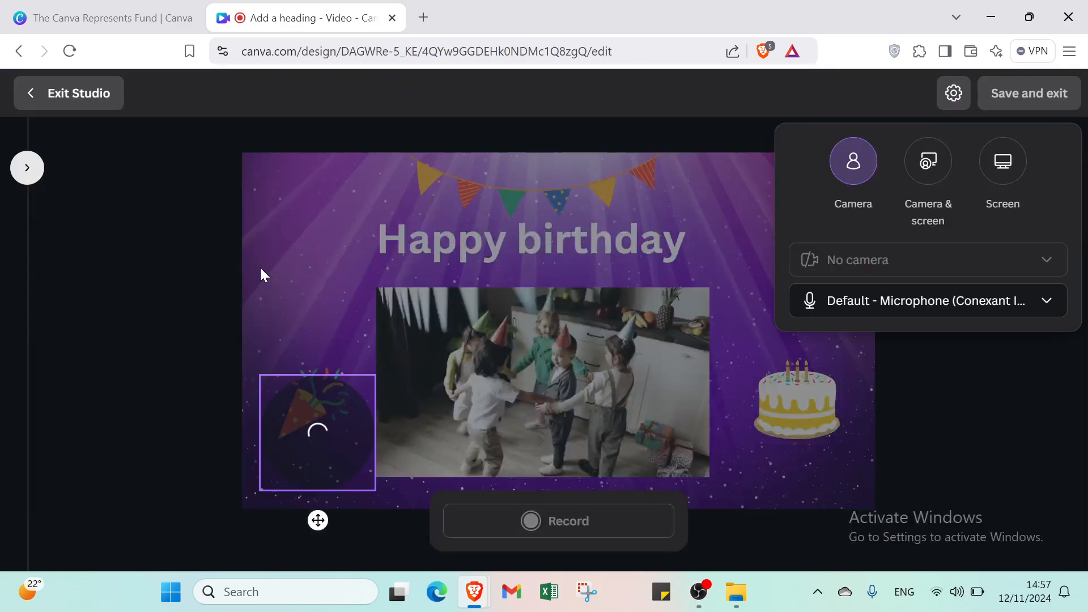
click(528, 517)
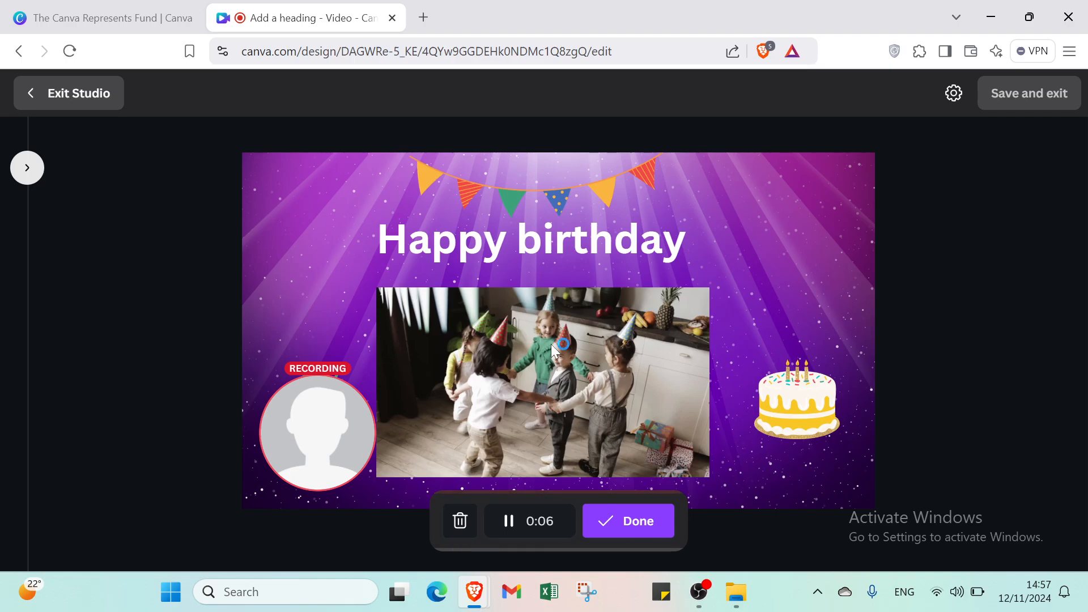
click(614, 522)
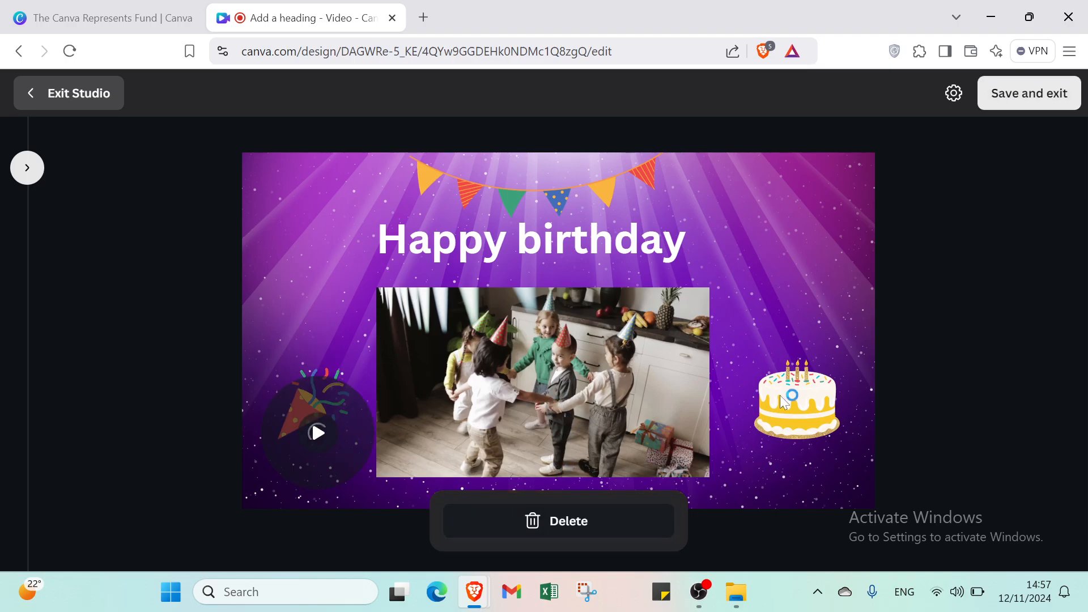
click(1032, 104)
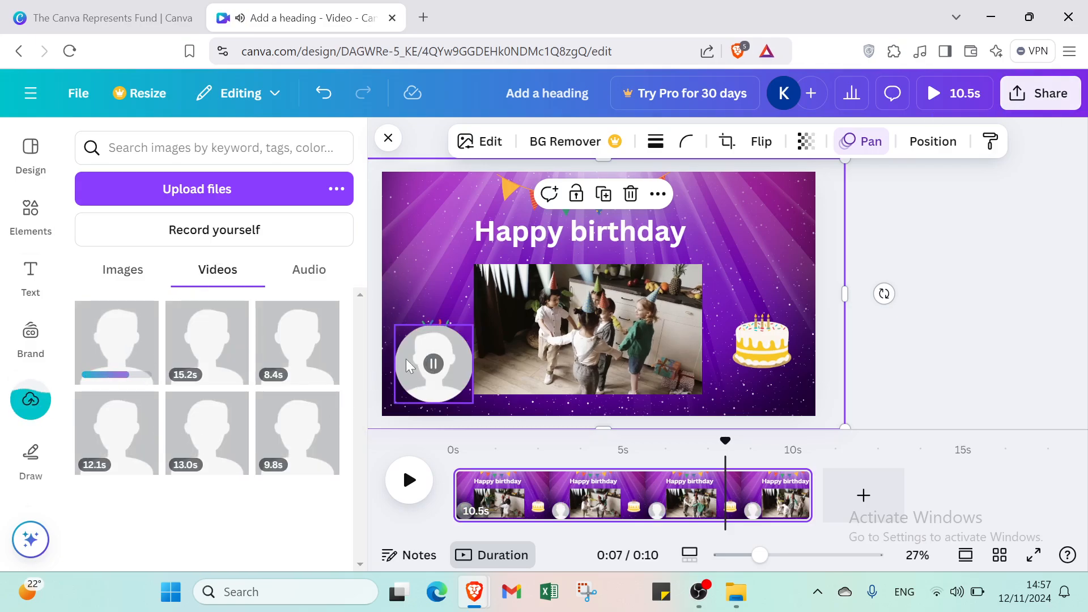
Step: Shrink the circular self-recording to a tiny size and move it to the page's upper-left corner
click(399, 330)
drag(394, 322, 391, 181)
click(409, 401)
click(463, 397)
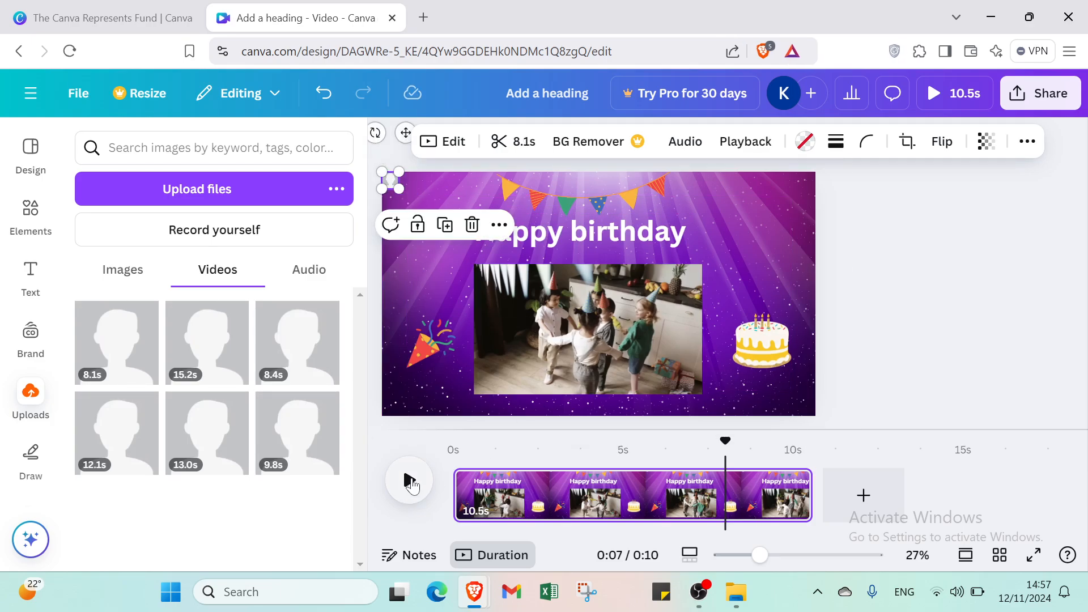
Step: Preview the whole video, and look through the ways to publish the design, including the Present option
click(943, 99)
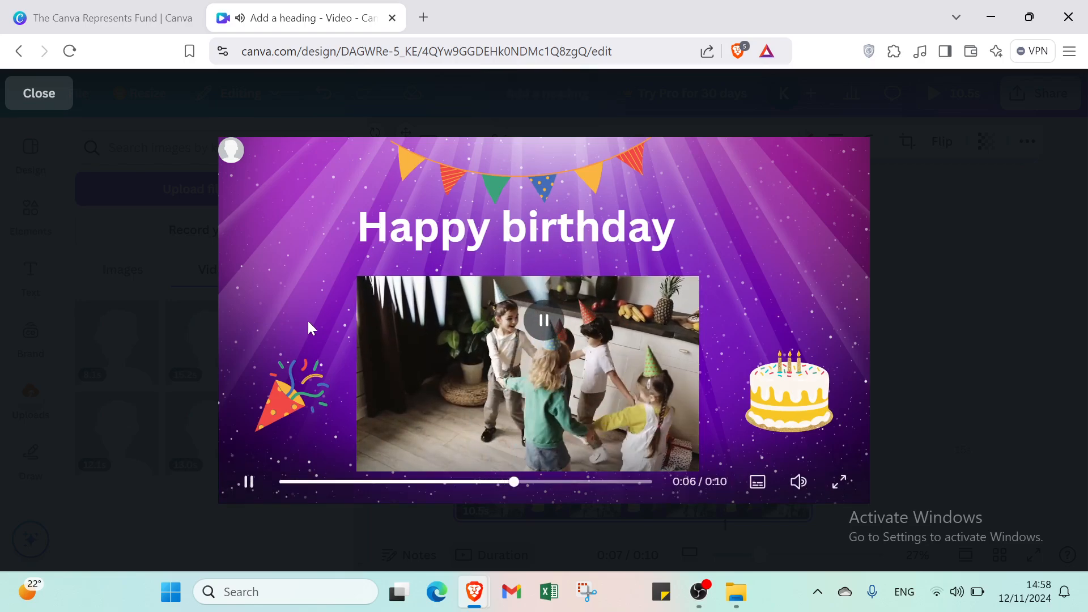
click(54, 94)
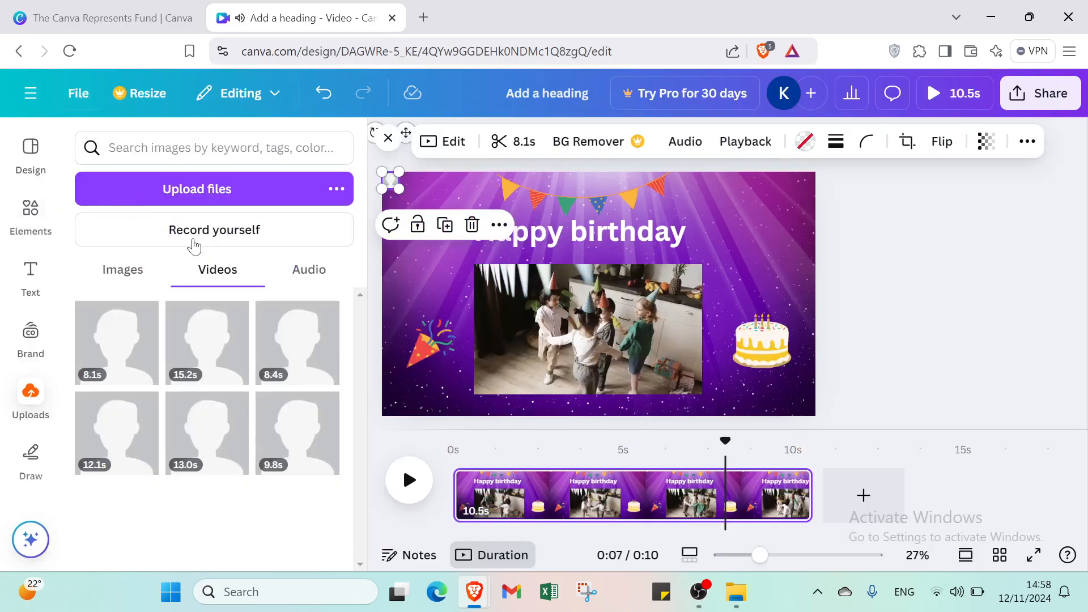
click(1047, 106)
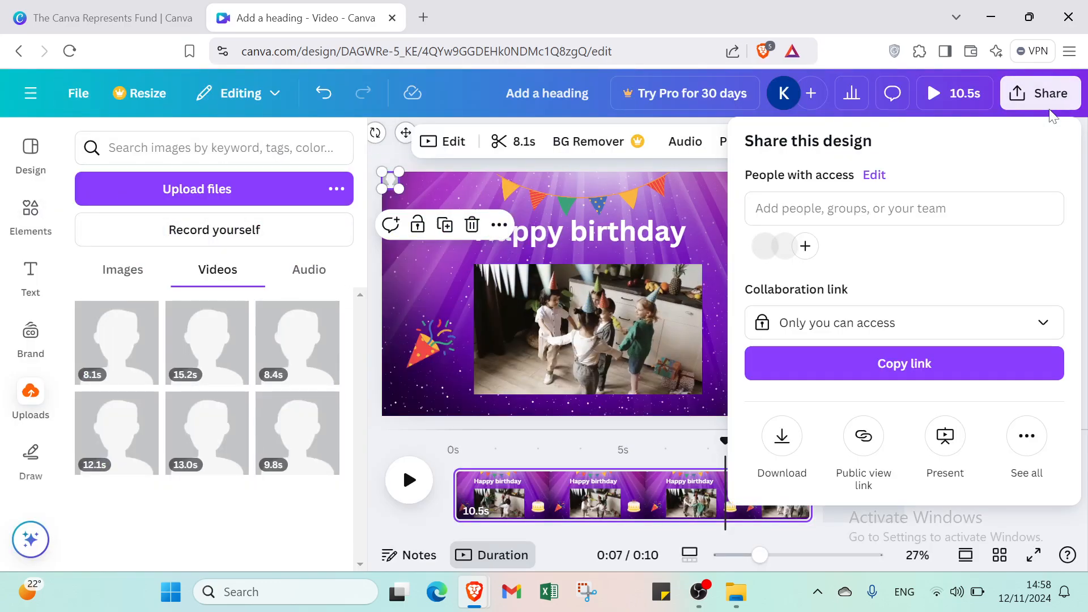
click(1027, 437)
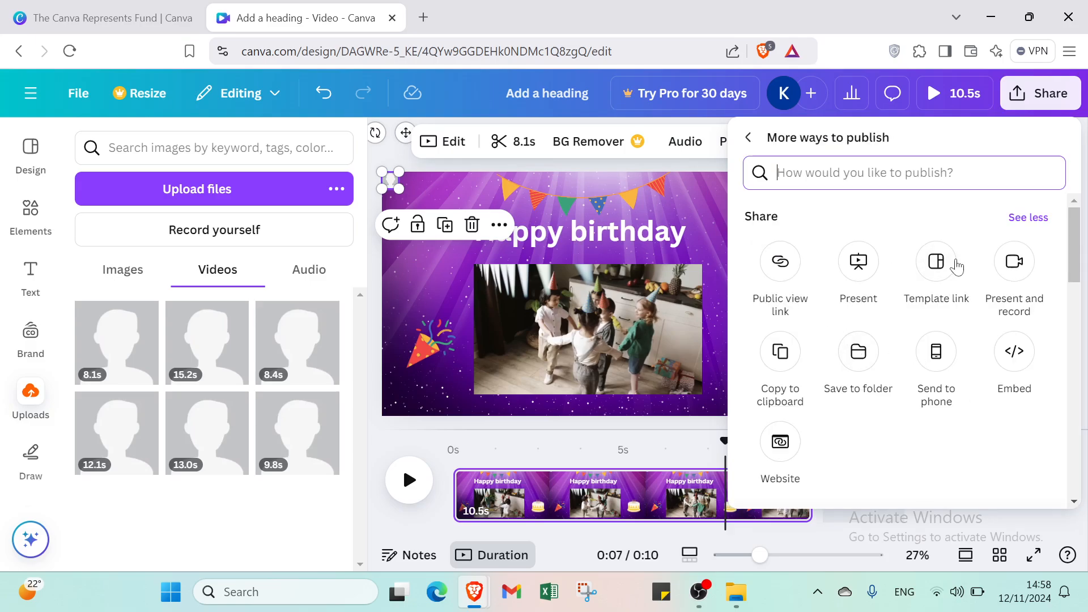
click(857, 280)
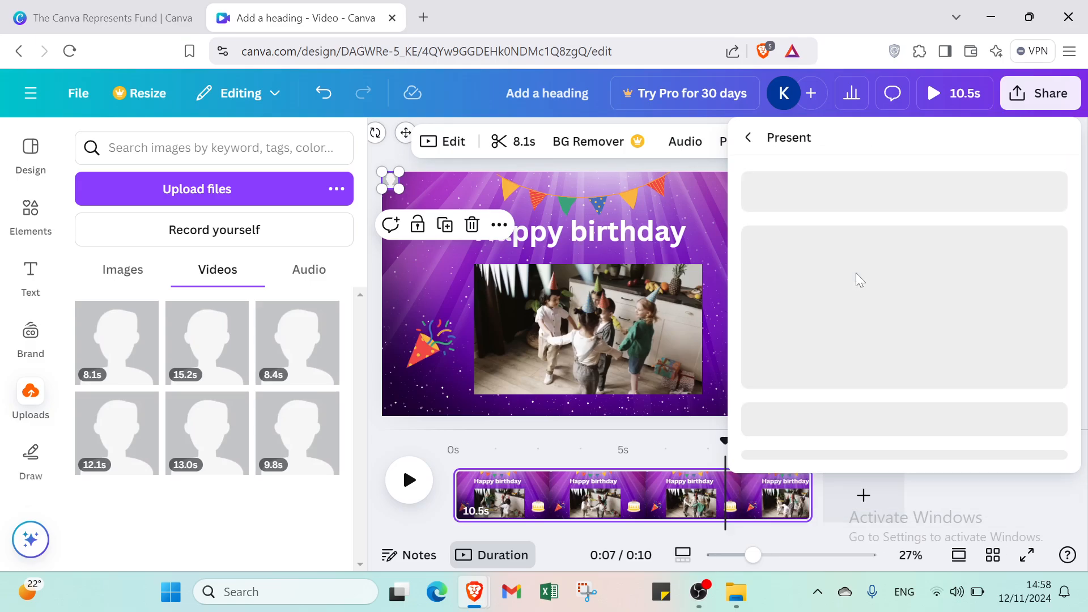
click(778, 230)
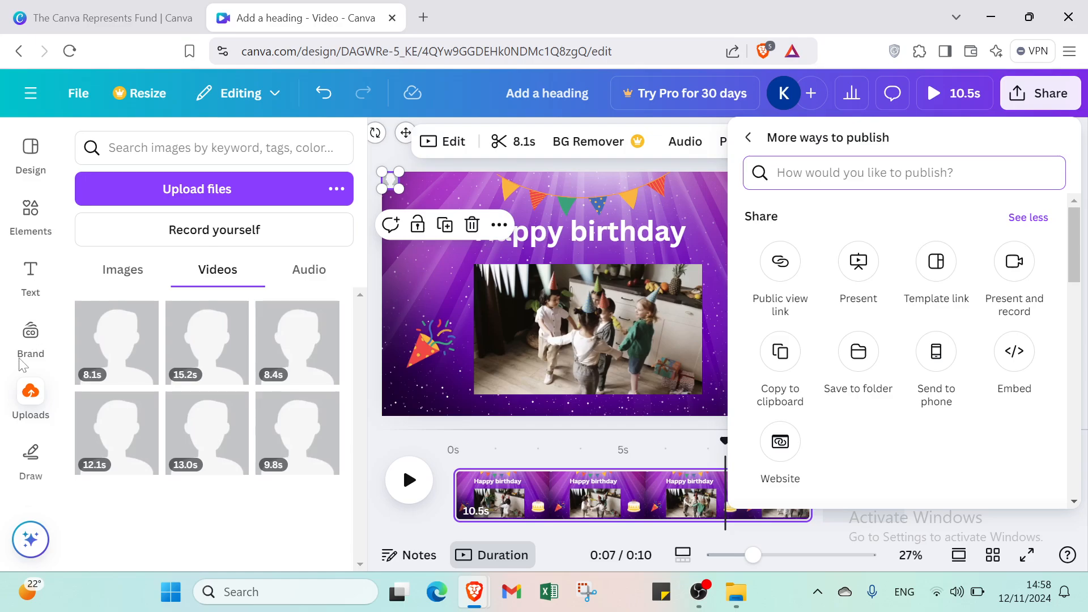
Step: Open the Audio app and filter its tracks by the suggested "Happy birthday" category
click(13, 156)
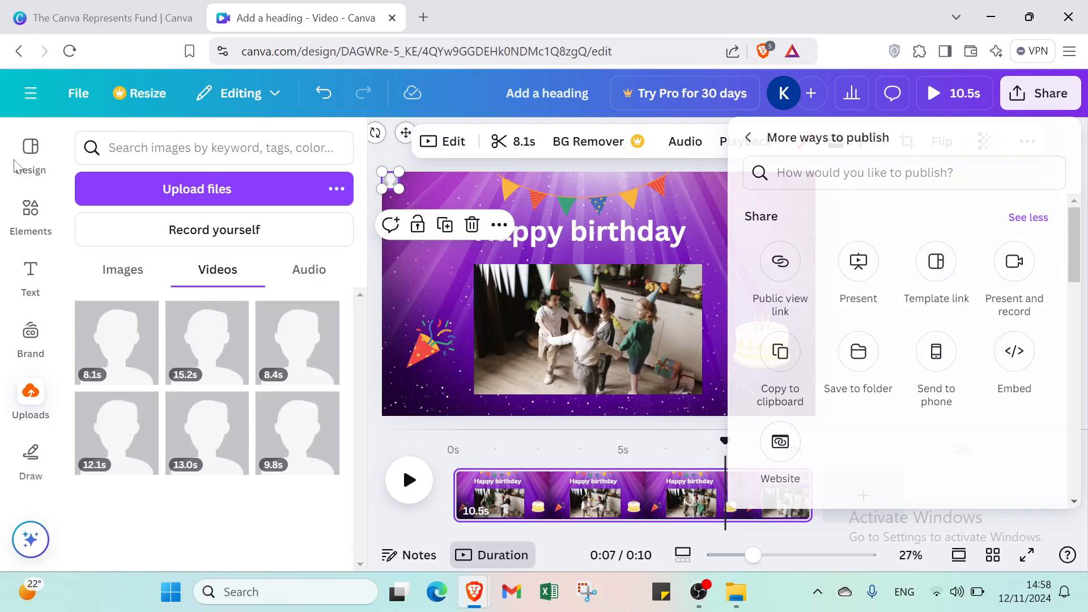
scroll(22, 314, down, 3)
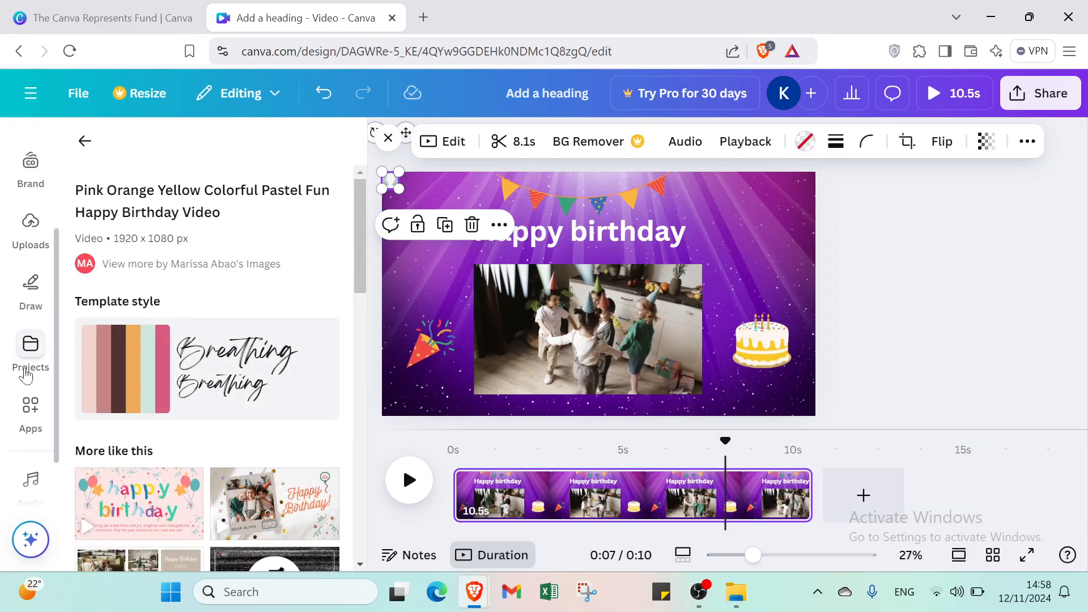
click(28, 405)
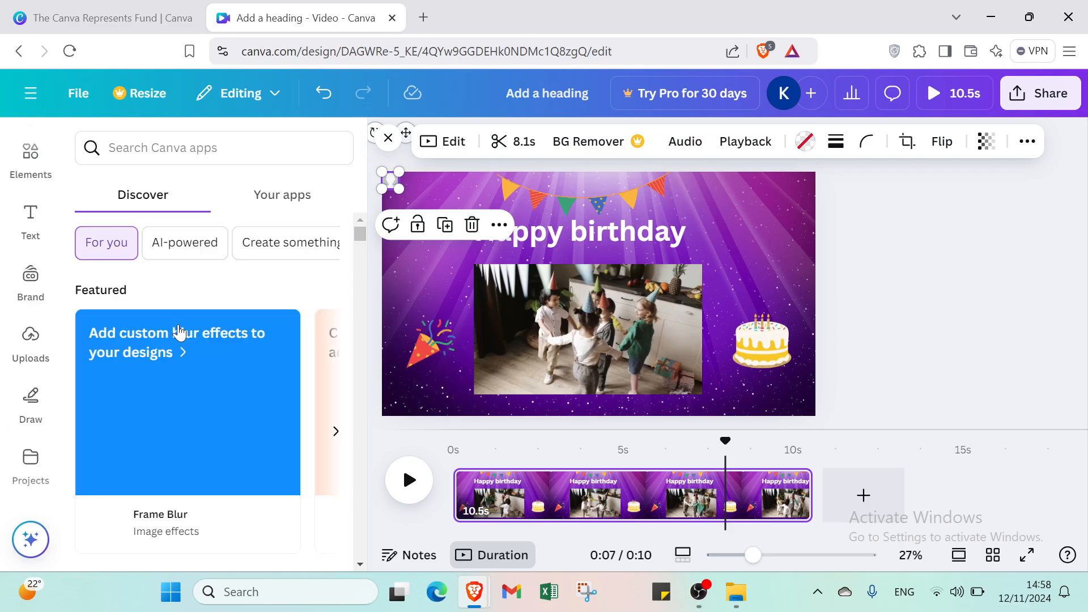
scroll(173, 335, down, 5)
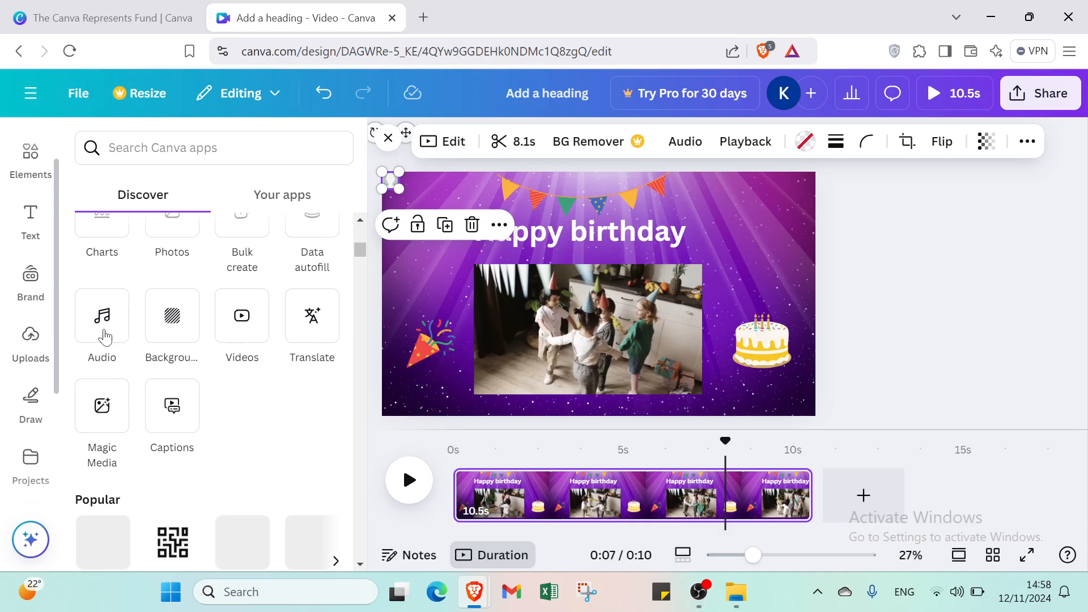
click(106, 337)
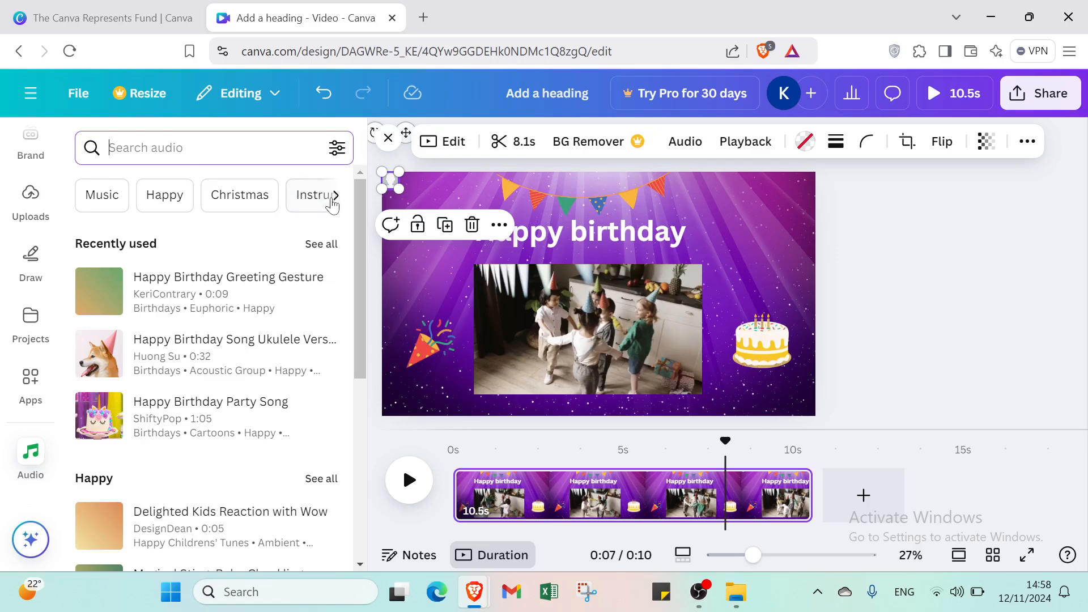
click(335, 196)
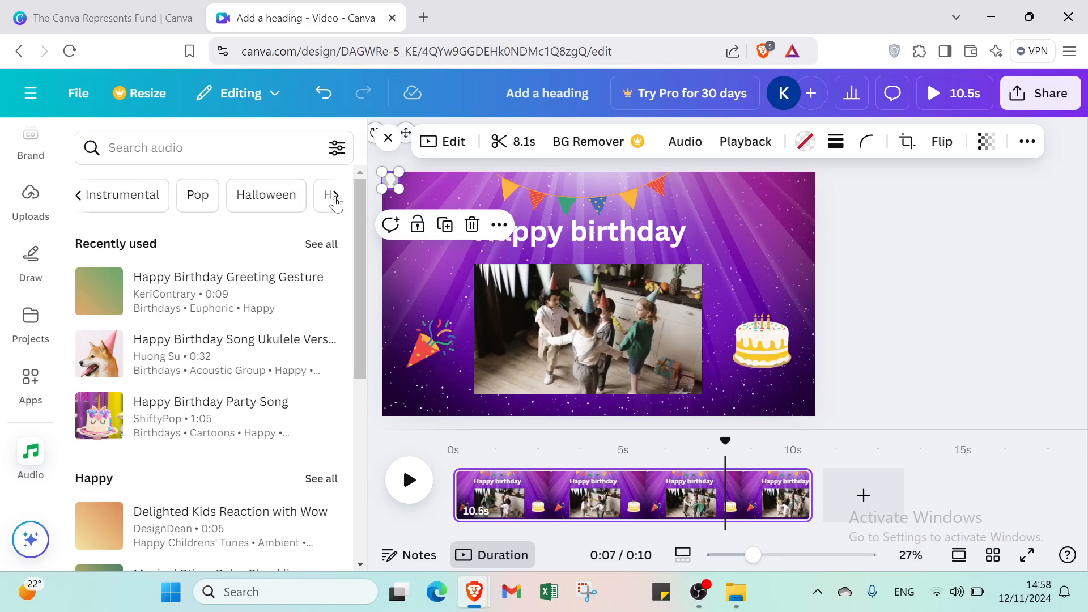
click(335, 196)
click(335, 196)
click(165, 195)
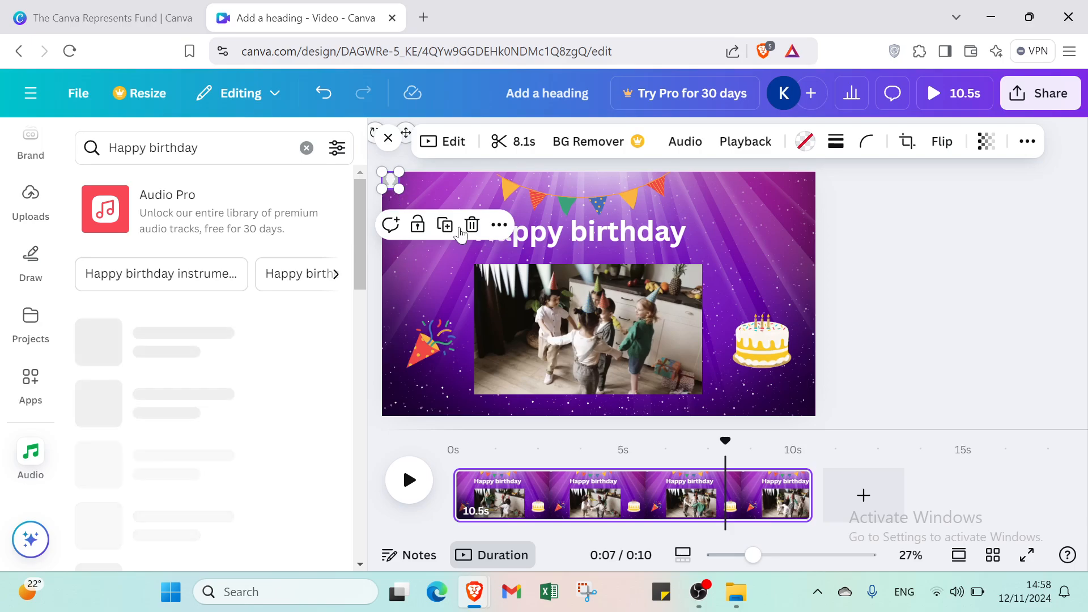
Step: Delete the self-recording together with its frame, and add the "Happy Birthday Party Song" audio track by ShiftyPop
click(470, 227)
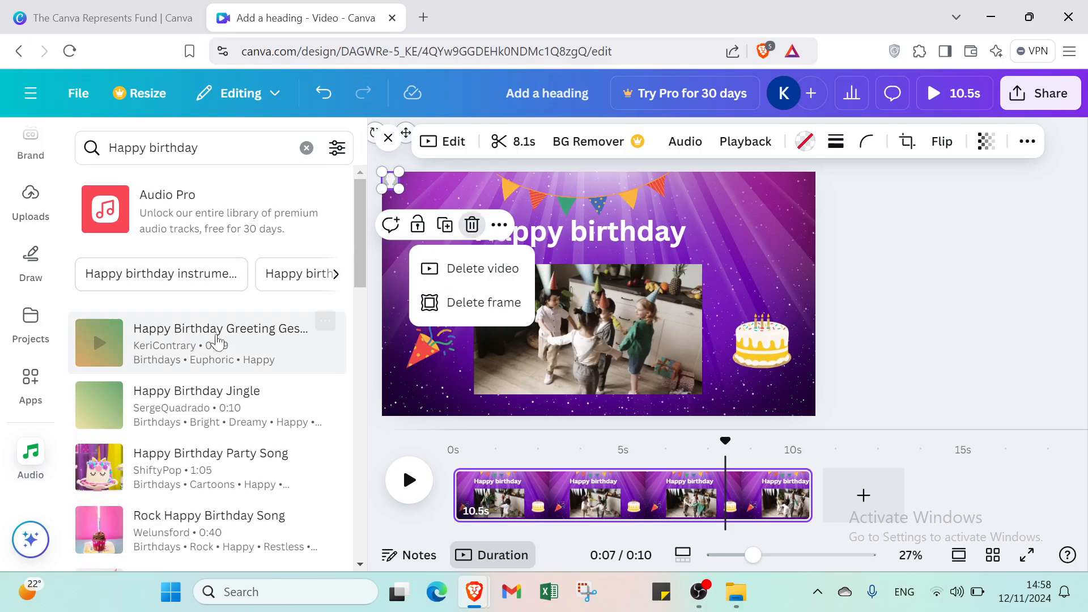
click(448, 300)
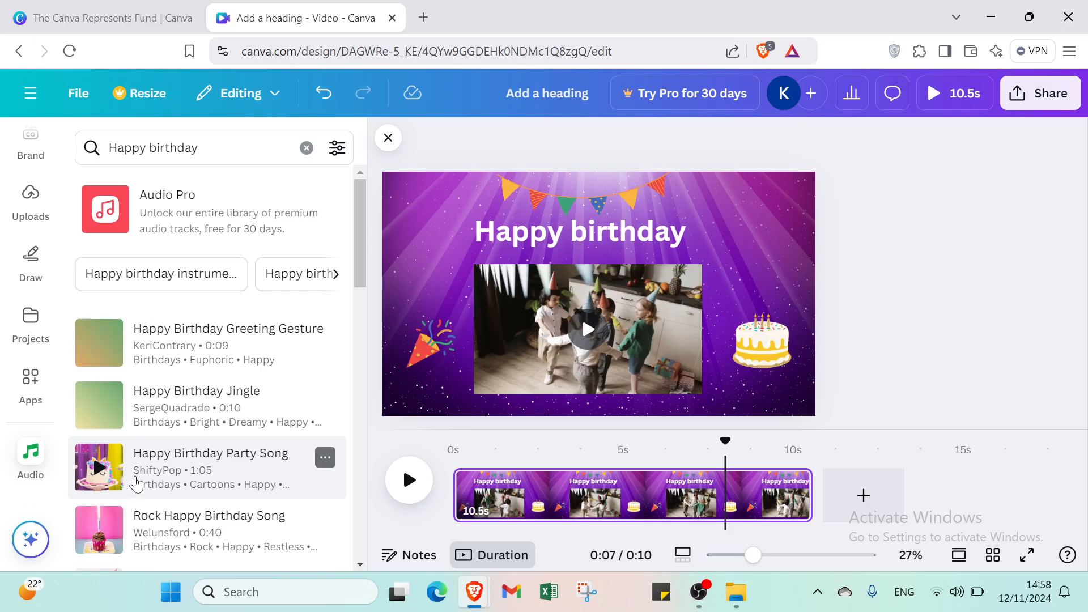
click(136, 483)
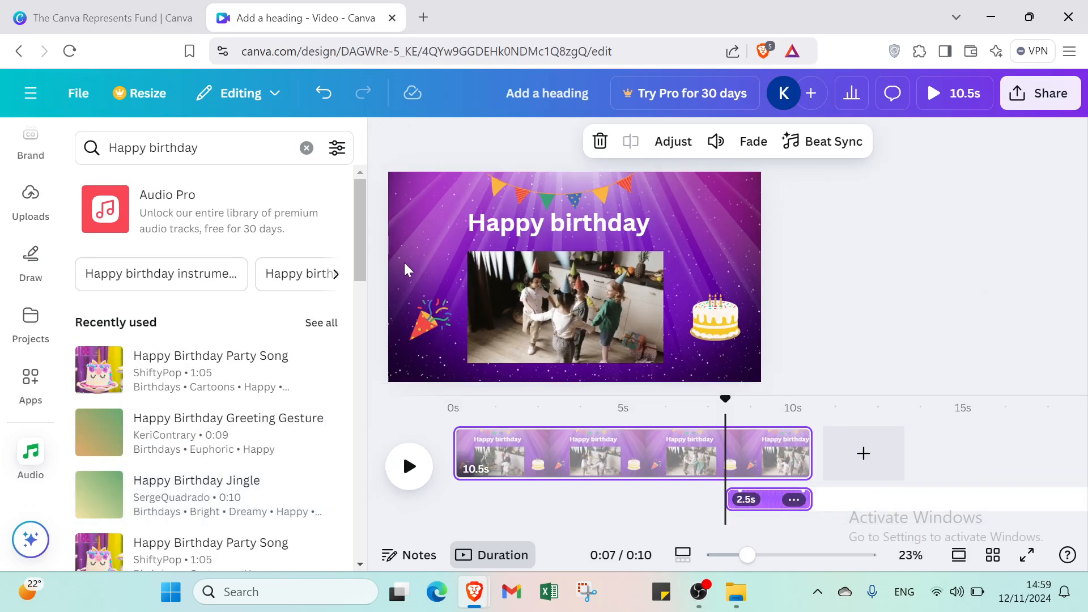
Step: Preview the birthday video with its added music from the playhead to the end, and replay it from the beginning
click(409, 466)
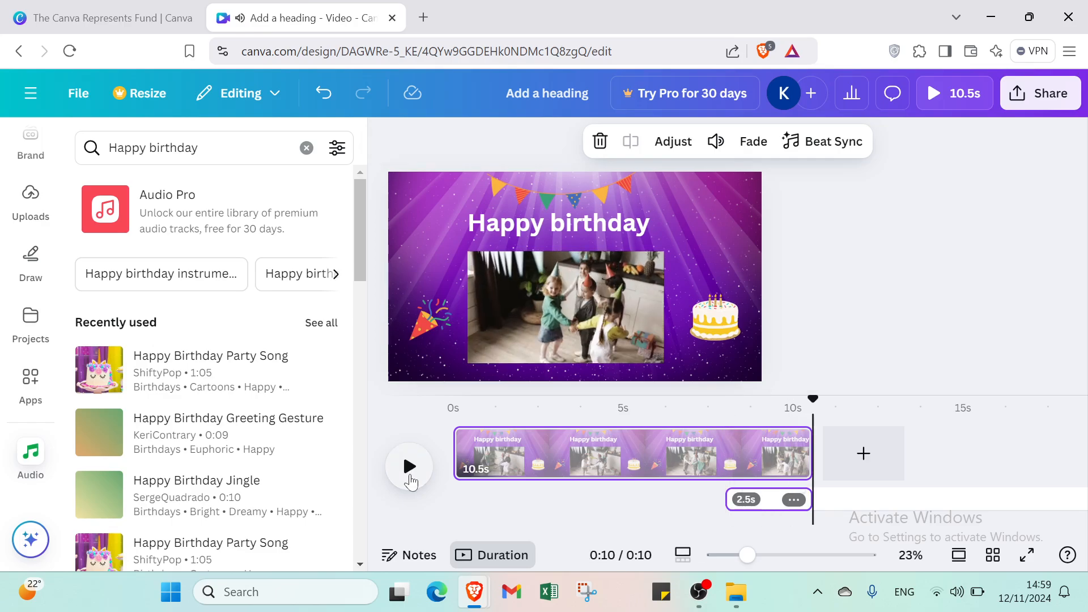
click(410, 477)
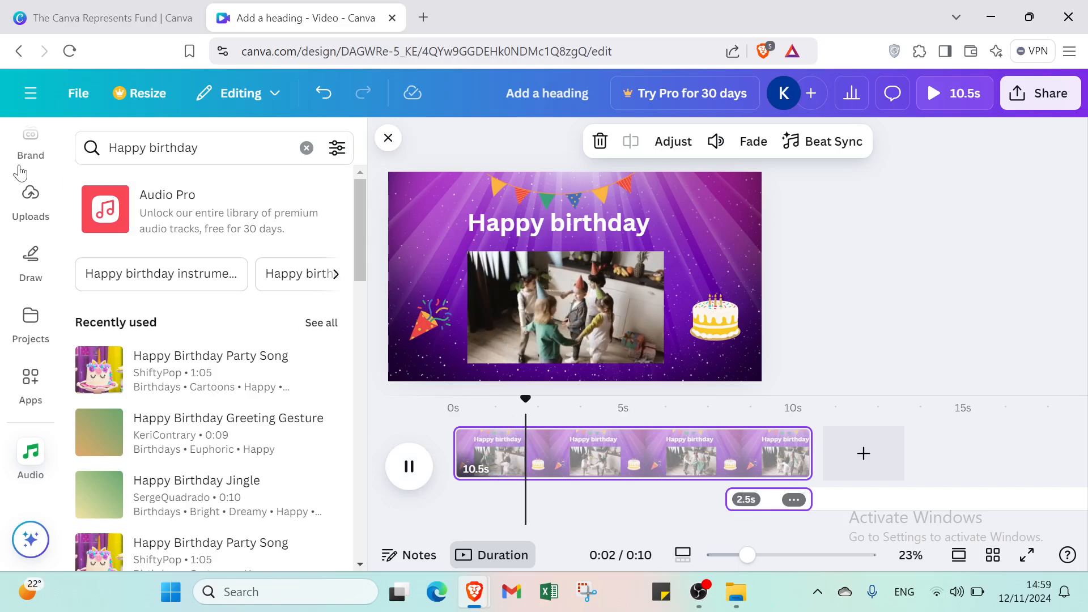
Step: Return from the template details to the "video birthday" template results, and close the side panel to widen the editing area
scroll(23, 172, up, 3)
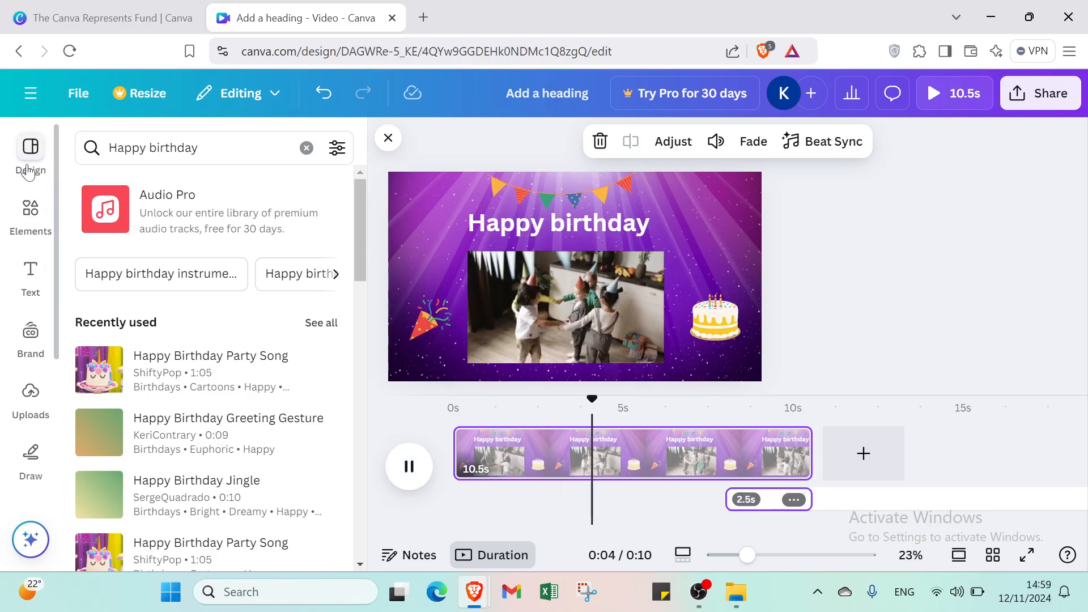
click(28, 172)
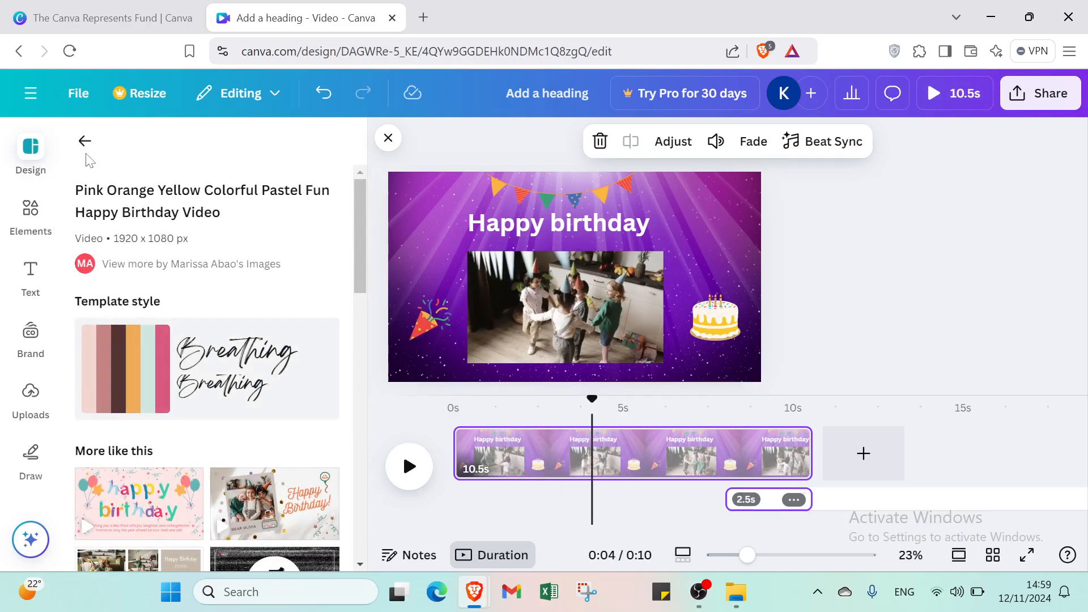
click(84, 140)
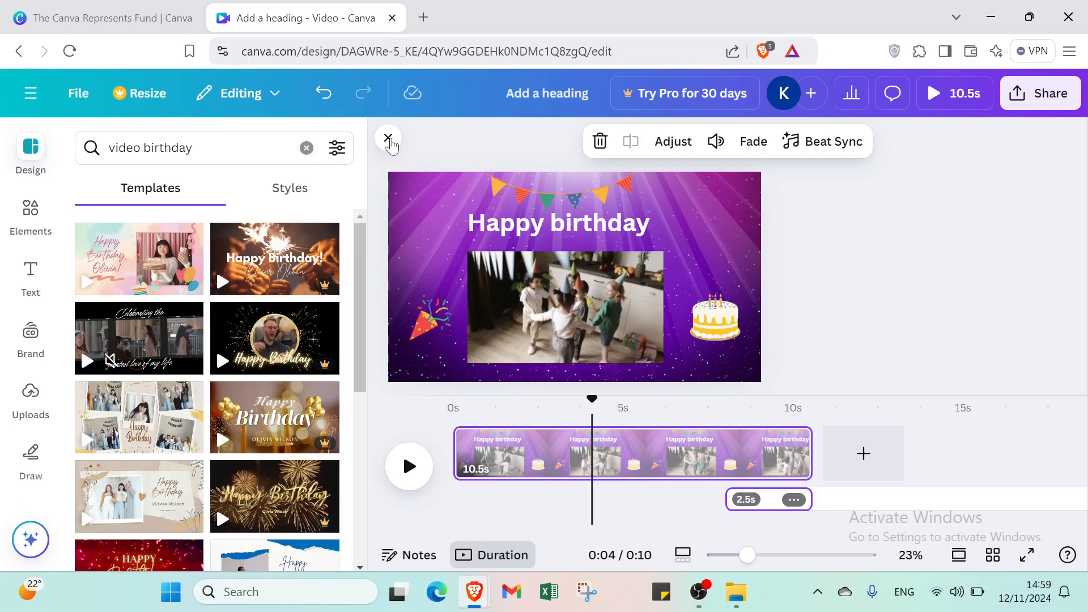
click(389, 139)
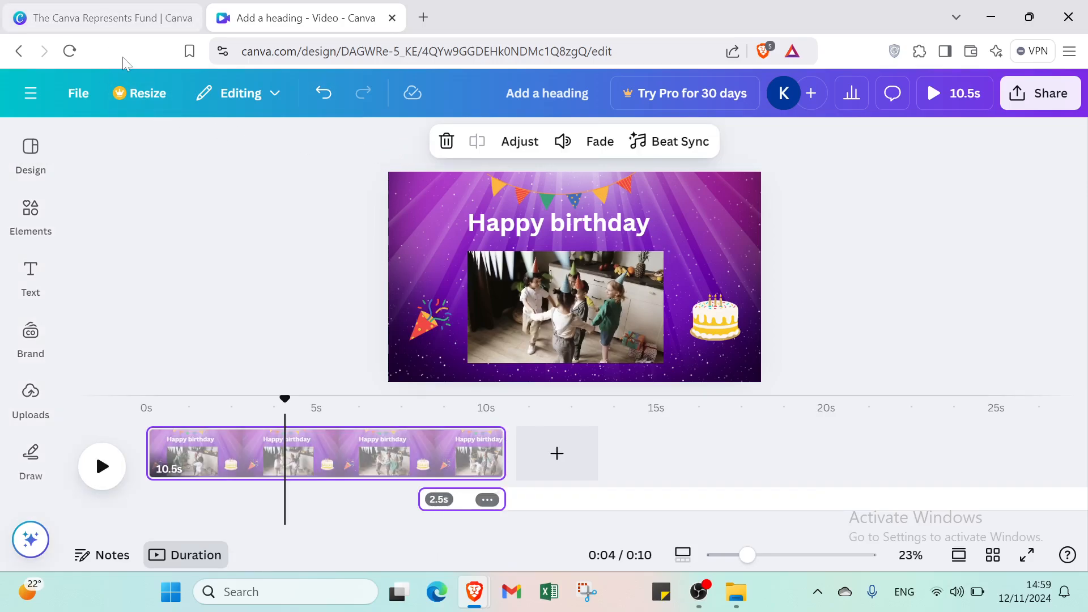
Step: Leave the design for the Canva home page, and switch to the already open Canva Represents Fund page
click(33, 98)
click(37, 106)
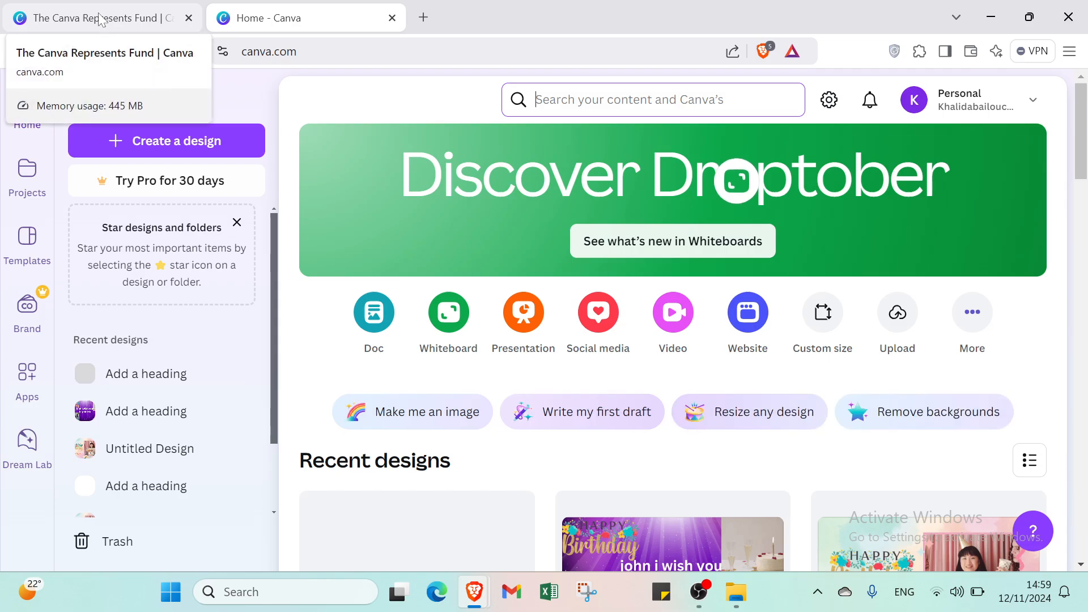
click(100, 19)
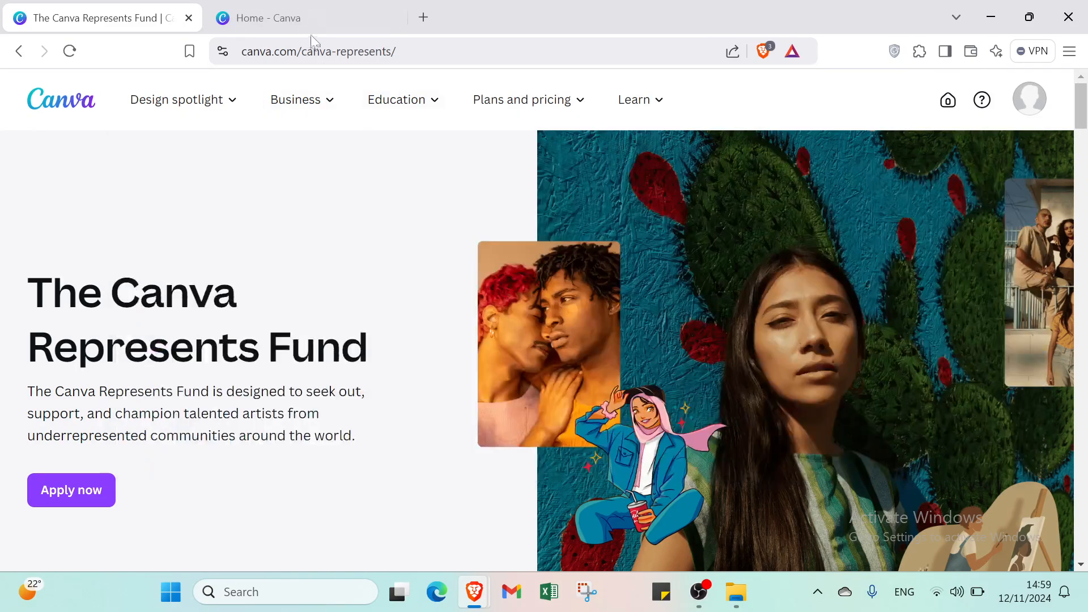
click(278, 22)
click(193, 20)
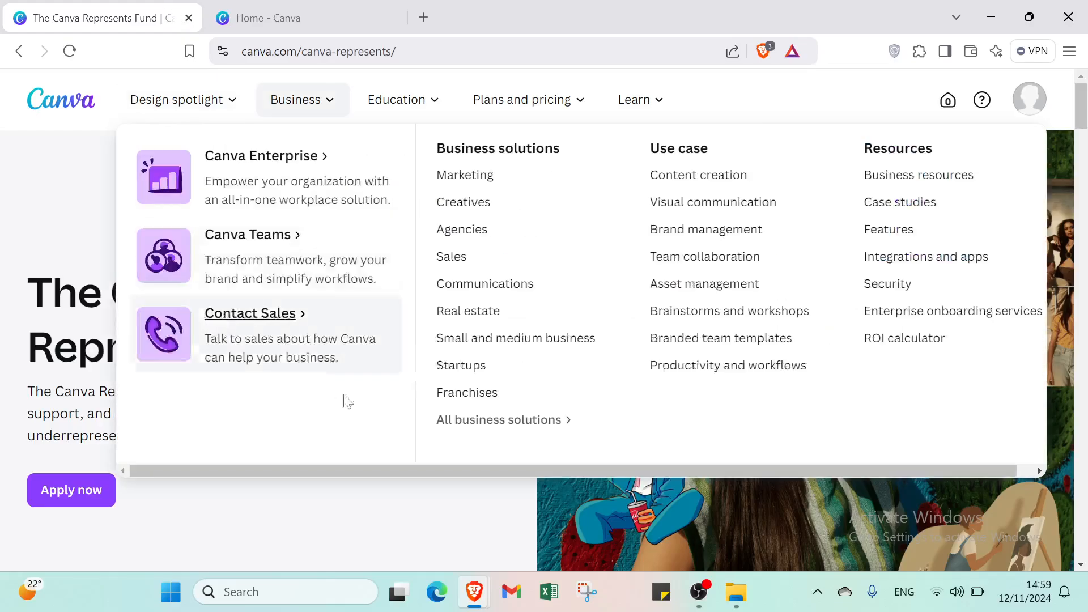